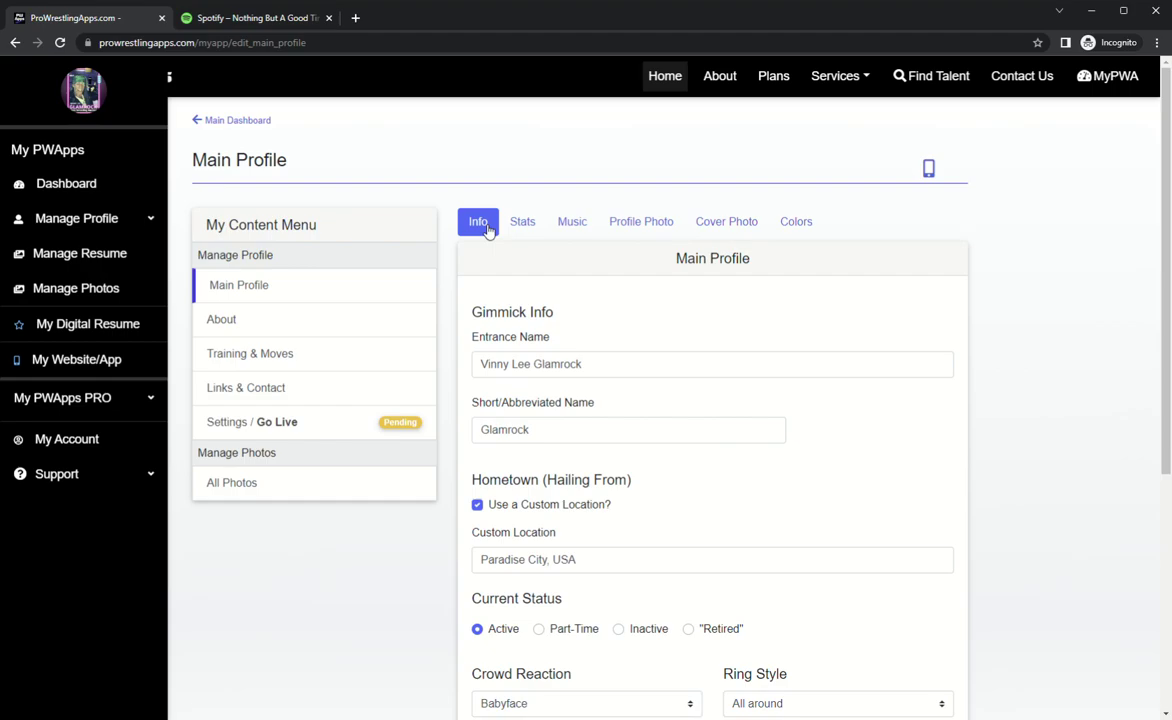
# - Save the main wrestler profile and continue to the Stats tab
pyautogui.scroll(-2, 568, 300)
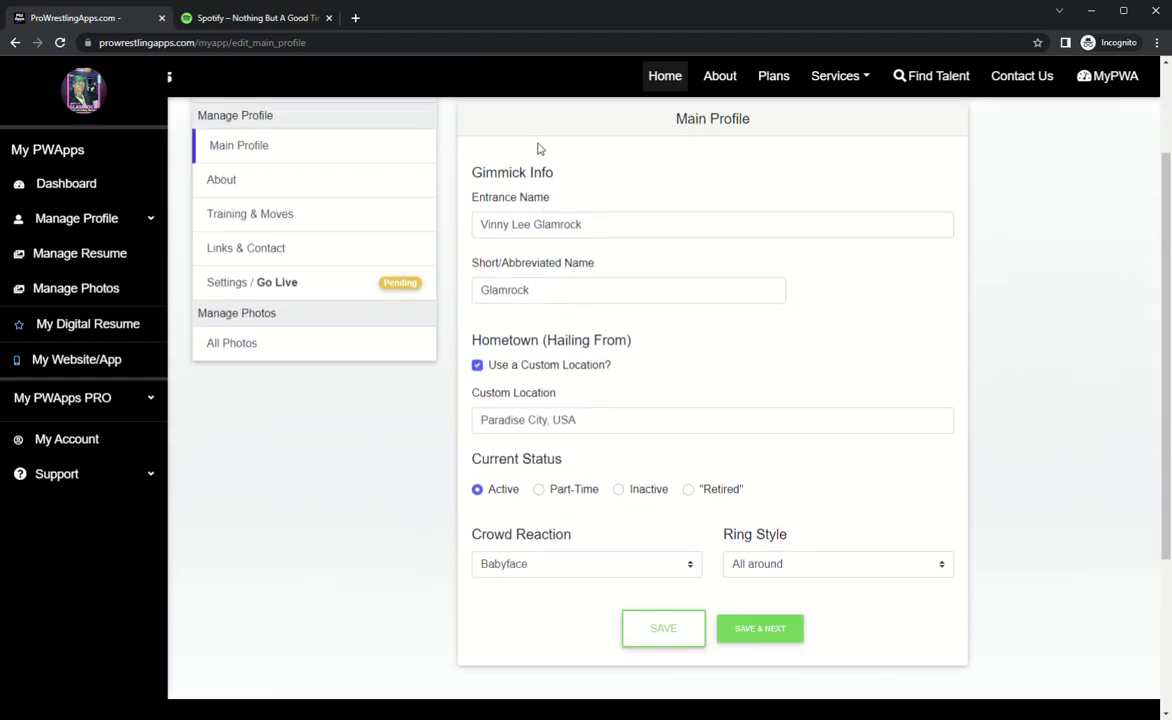
pyautogui.scroll(-2, 581, 327)
pyautogui.scroll(3, 581, 330)
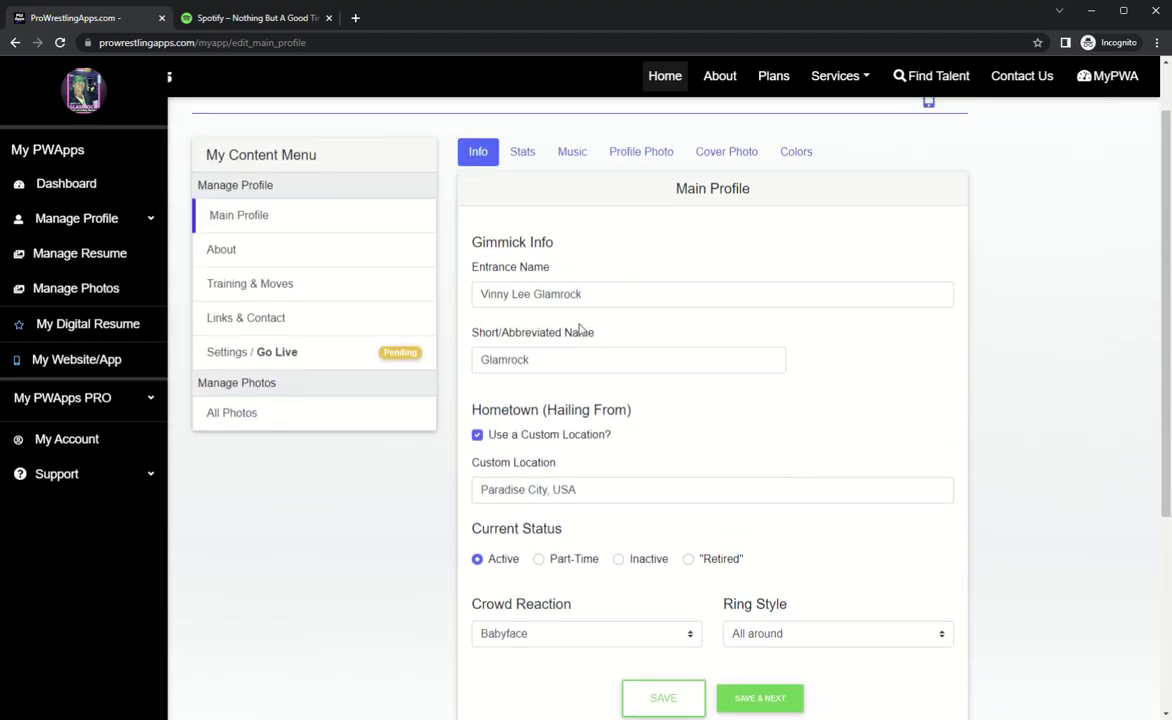
pyautogui.scroll(1, 581, 330)
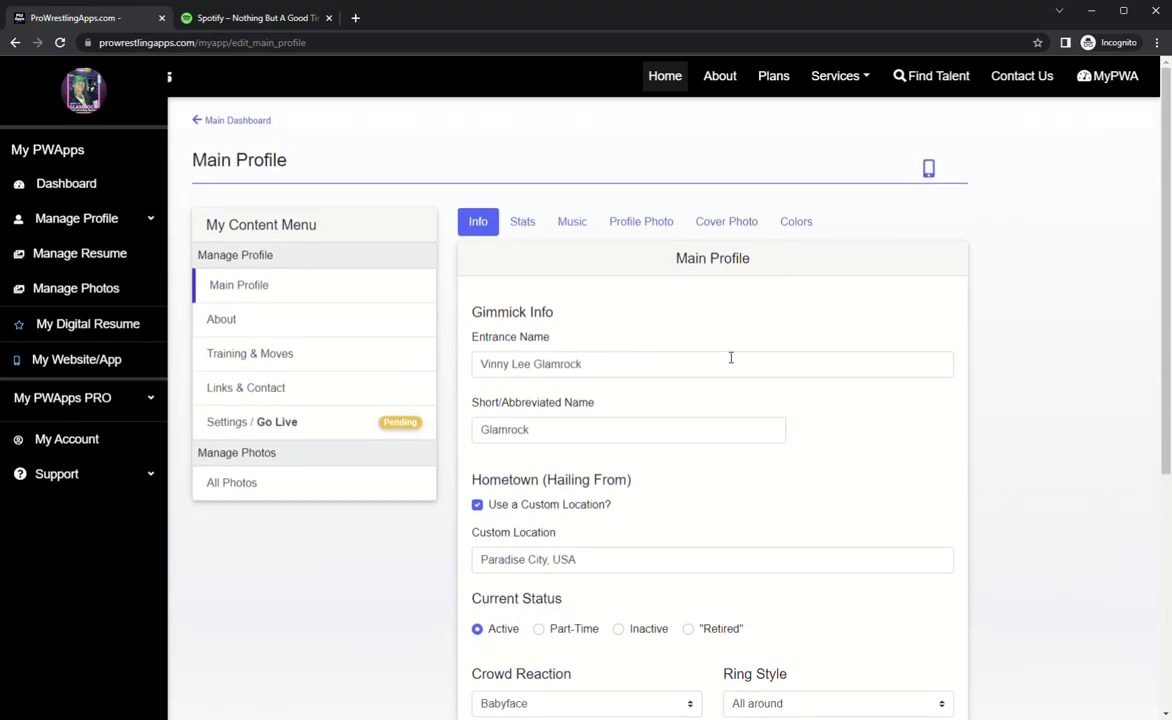
pyautogui.scroll(-4, 725, 370)
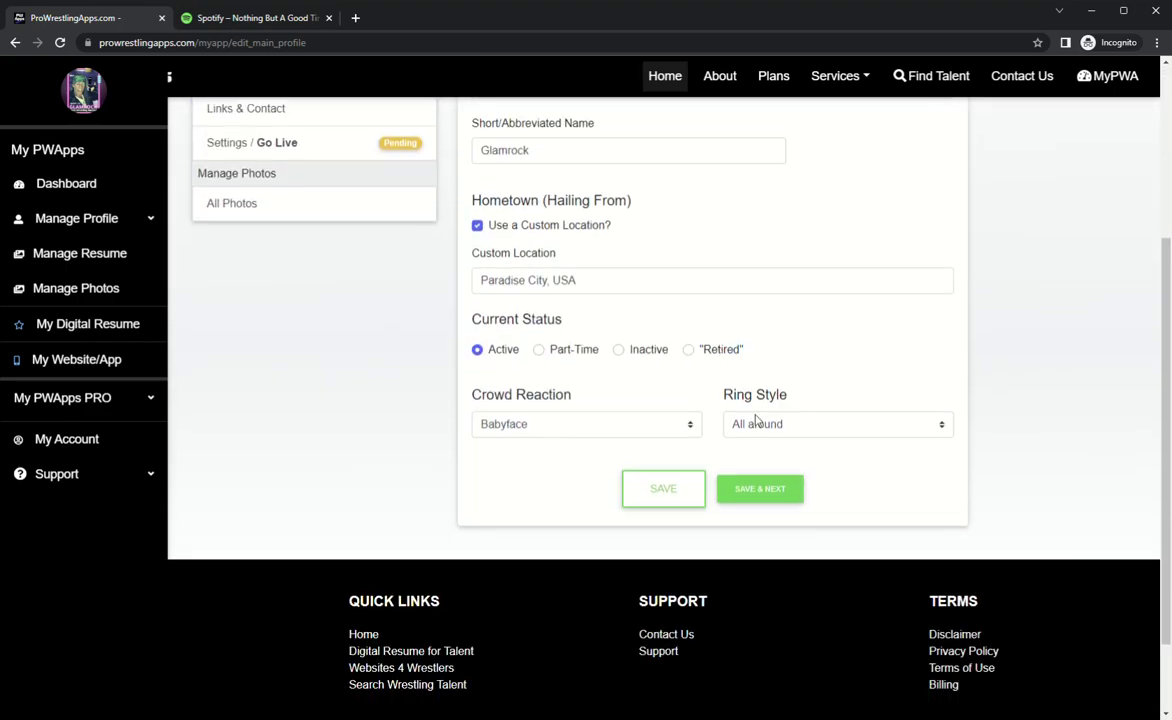
pyautogui.click(757, 497)
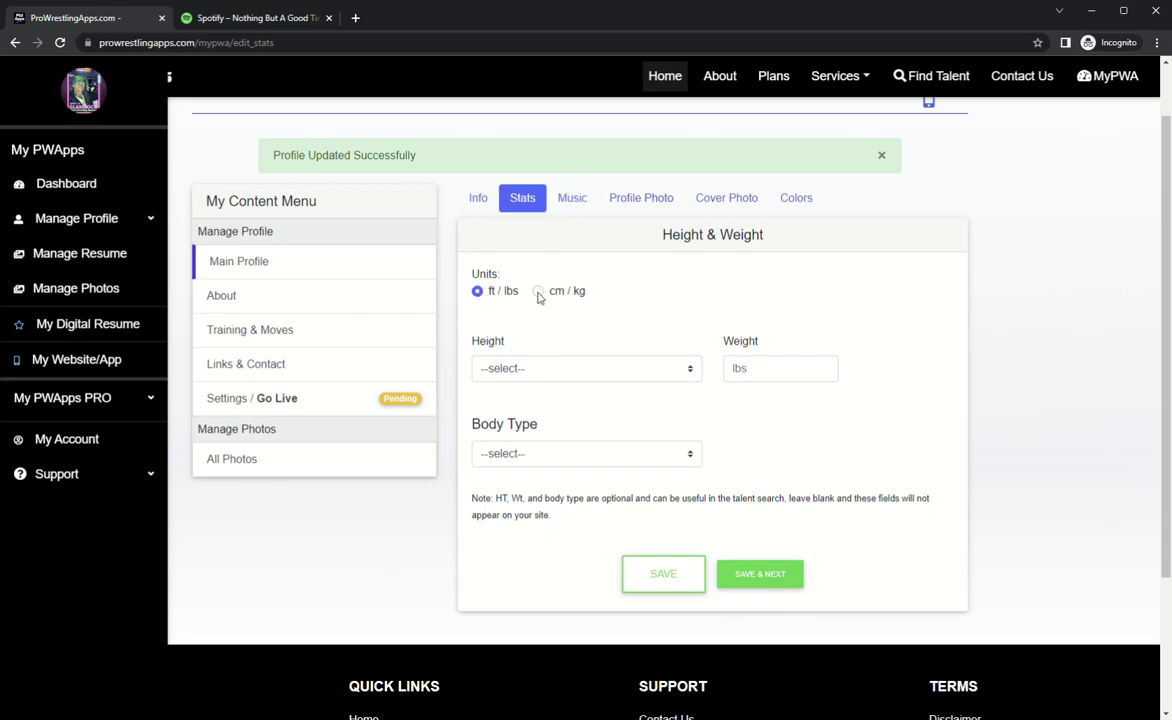
# - Set the stats to height 6' 1", weight 222 lbs and Muscular body type
pyautogui.click(539, 373)
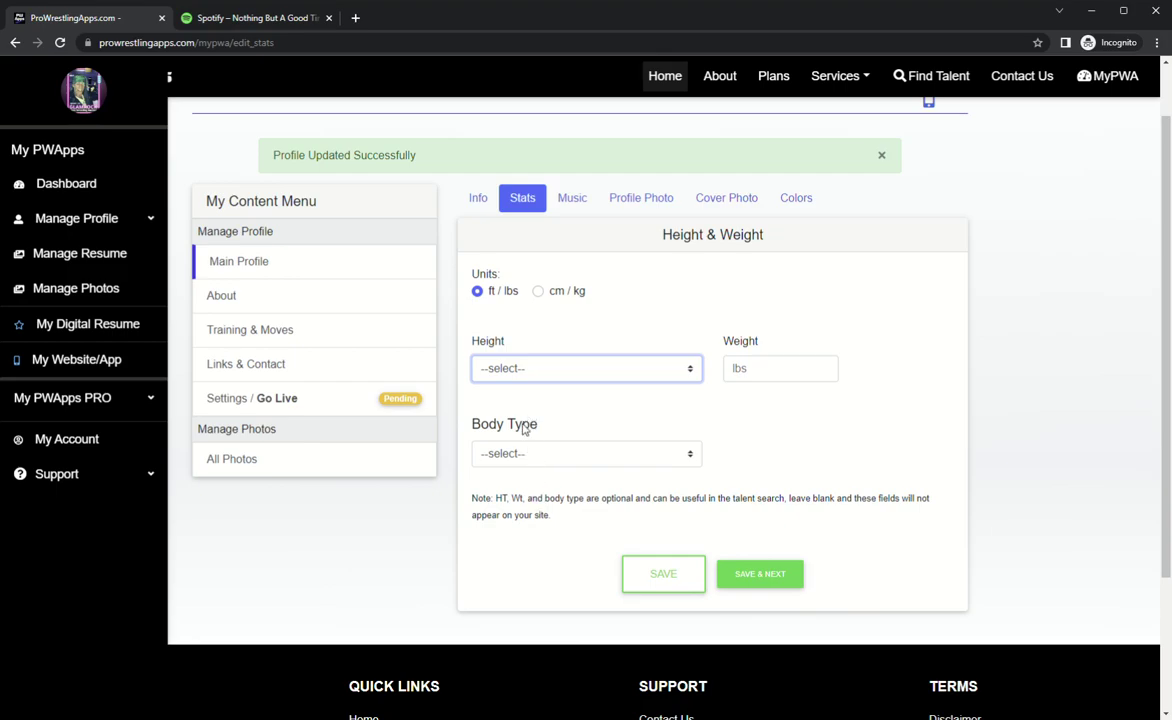
pyautogui.click(522, 430)
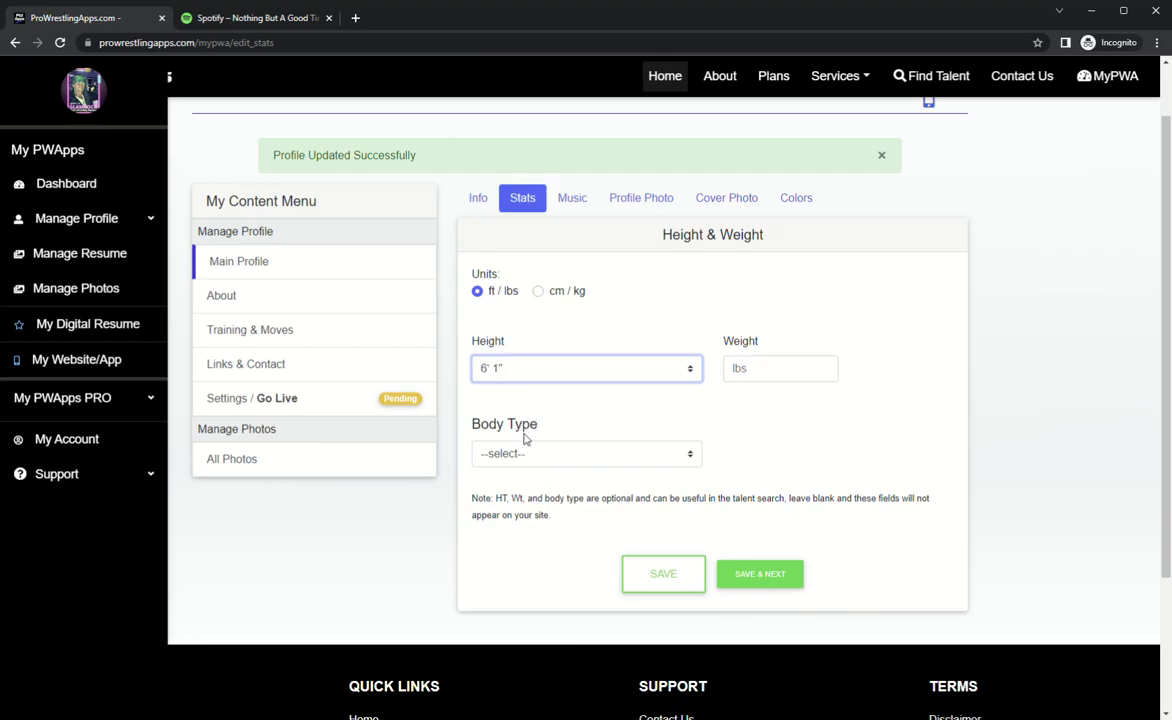
pyautogui.click(813, 375)
pyautogui.write('2')
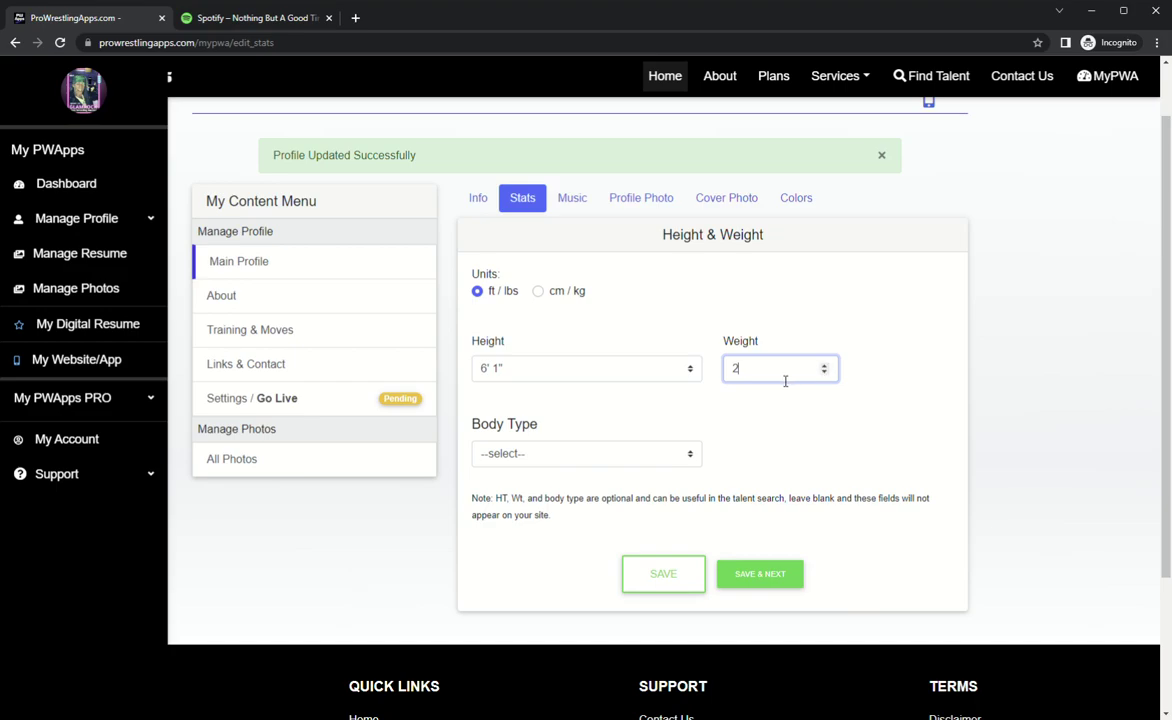
pyautogui.write('22')
pyautogui.click(770, 410)
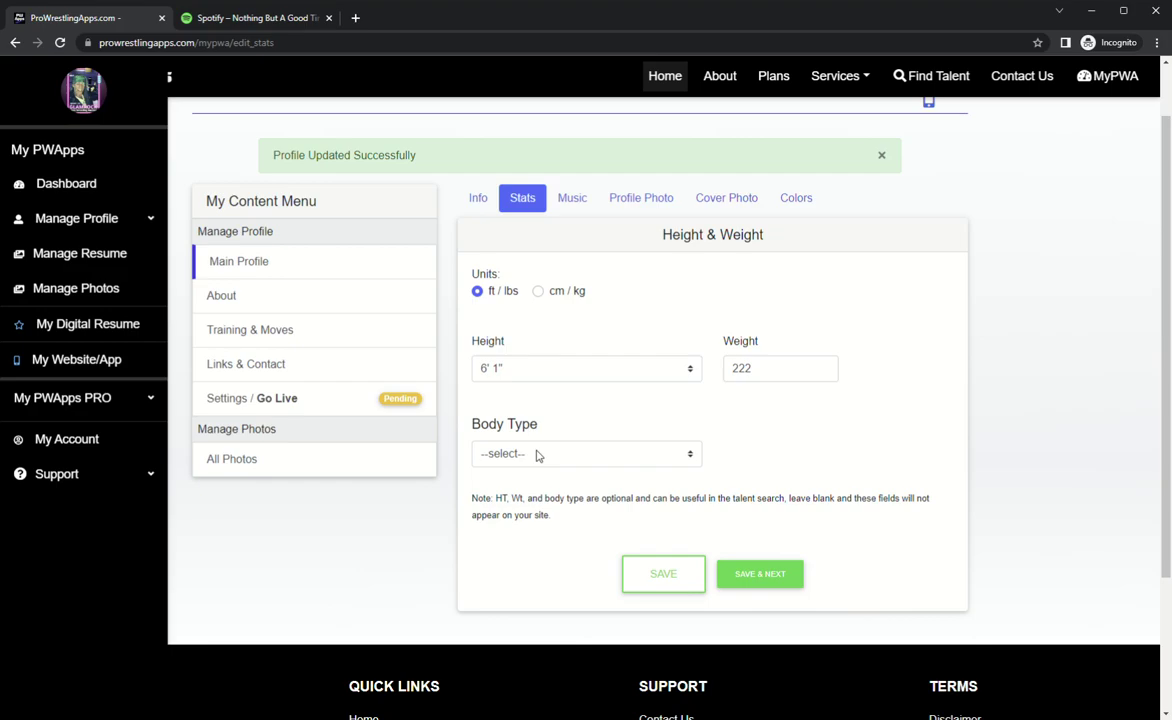
pyautogui.click(537, 455)
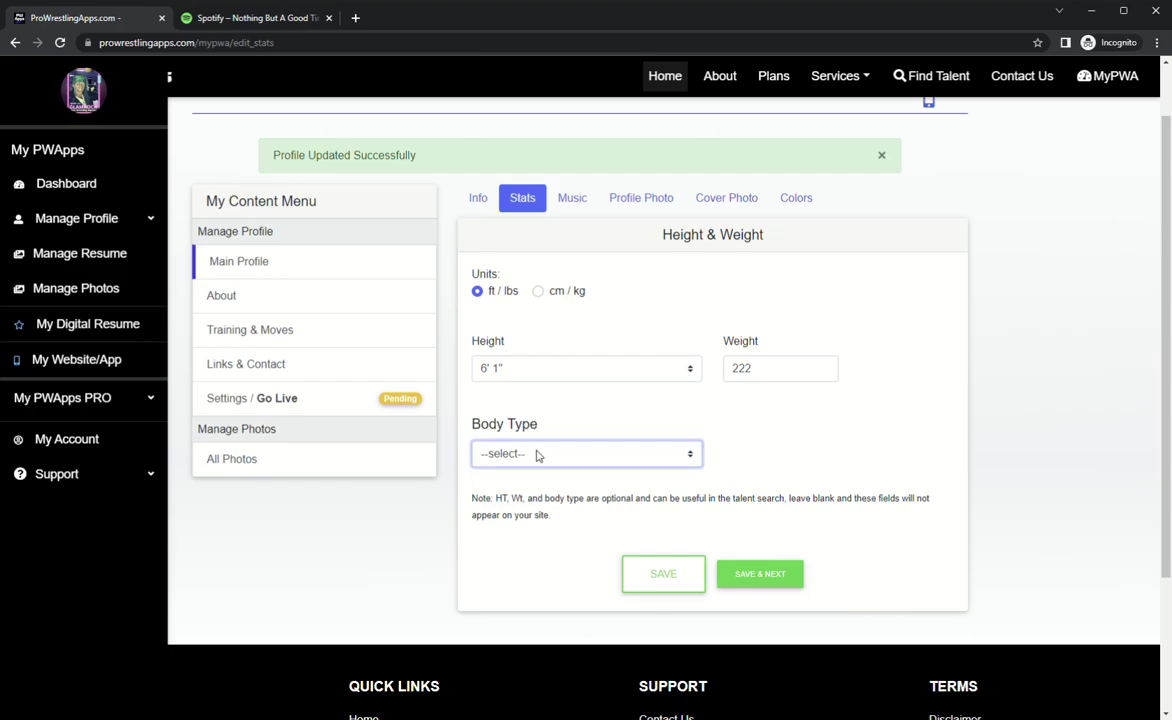
pyautogui.click(540, 523)
pyautogui.click(816, 440)
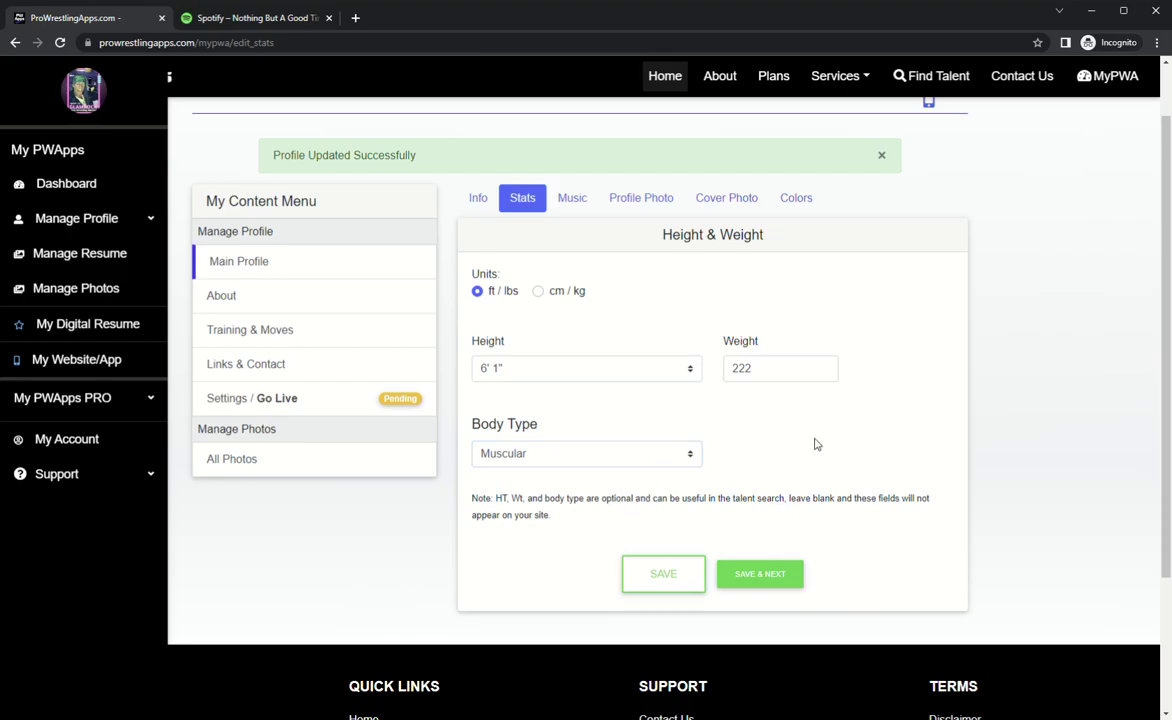
# - Save the stats and enter 'Nothing But A Good Time' by Poison as entrance music
pyautogui.click(762, 577)
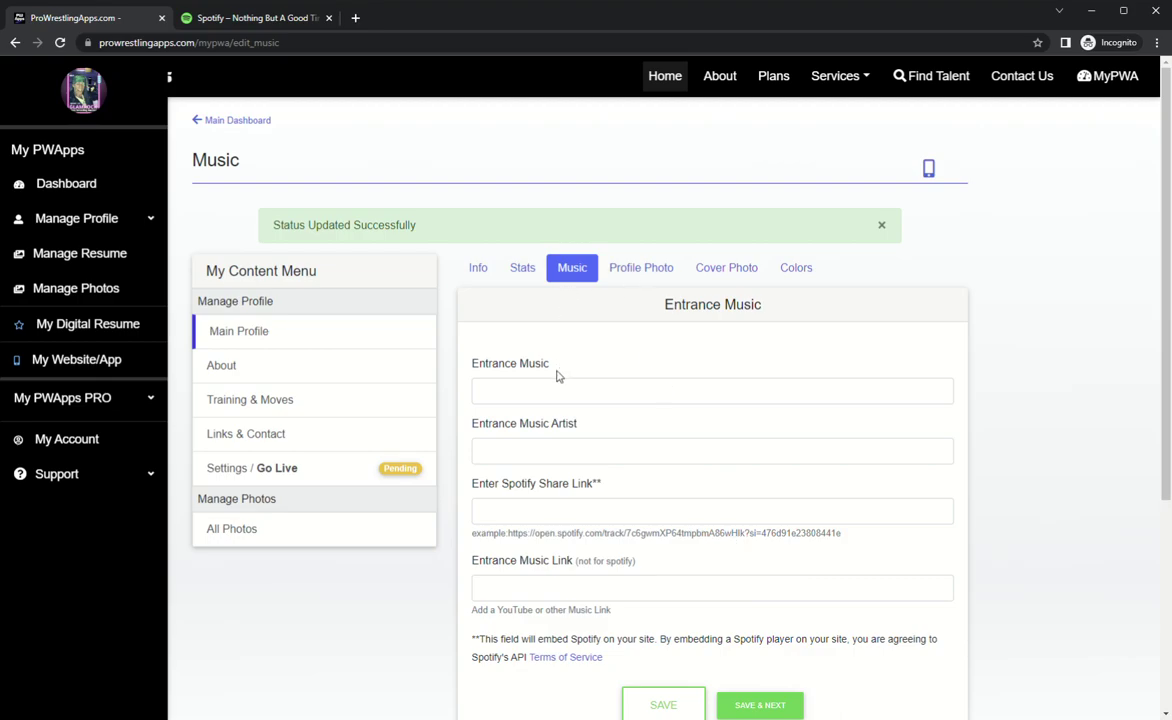
pyautogui.click(569, 392)
pyautogui.write('Nothing')
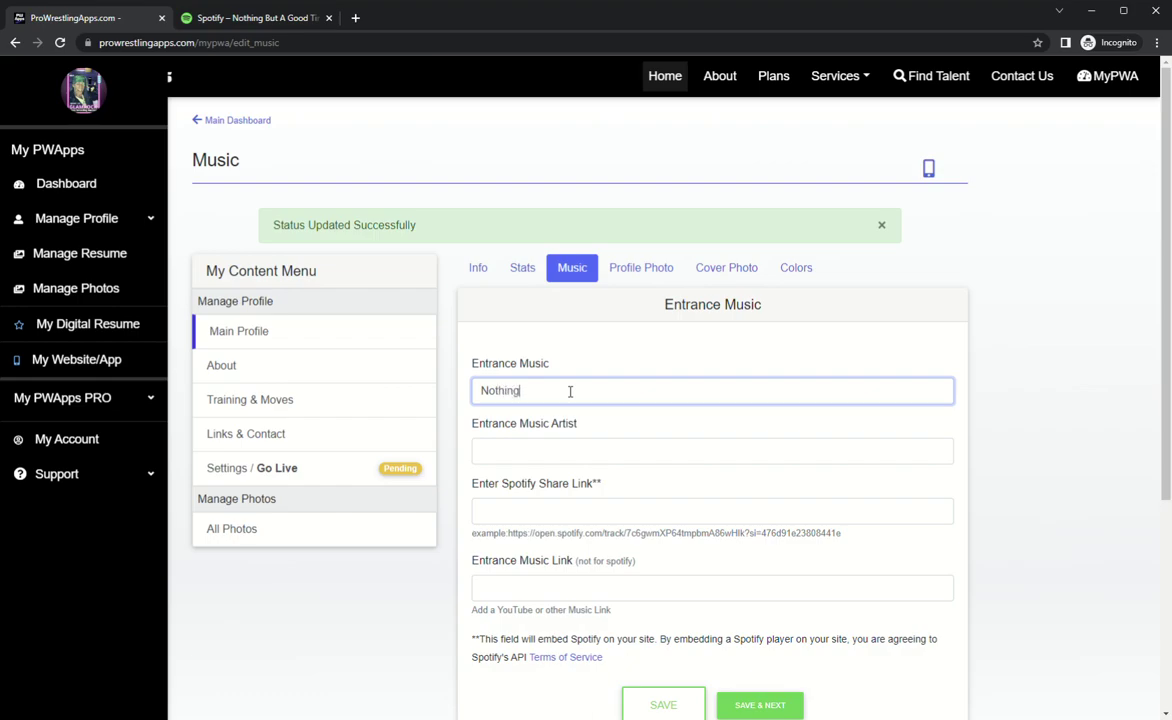
pyautogui.write('bbu')
pyautogui.write('But A')
pyautogui.write(' Good ')
pyautogui.write('Time')
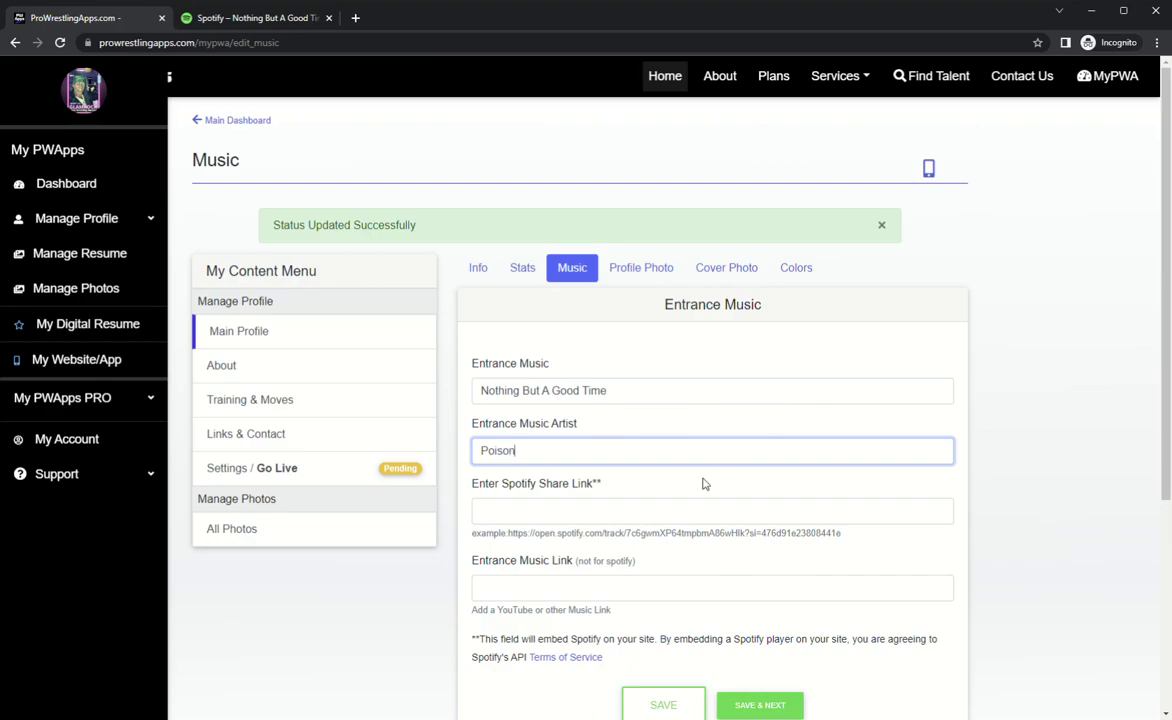
pyautogui.click(640, 510)
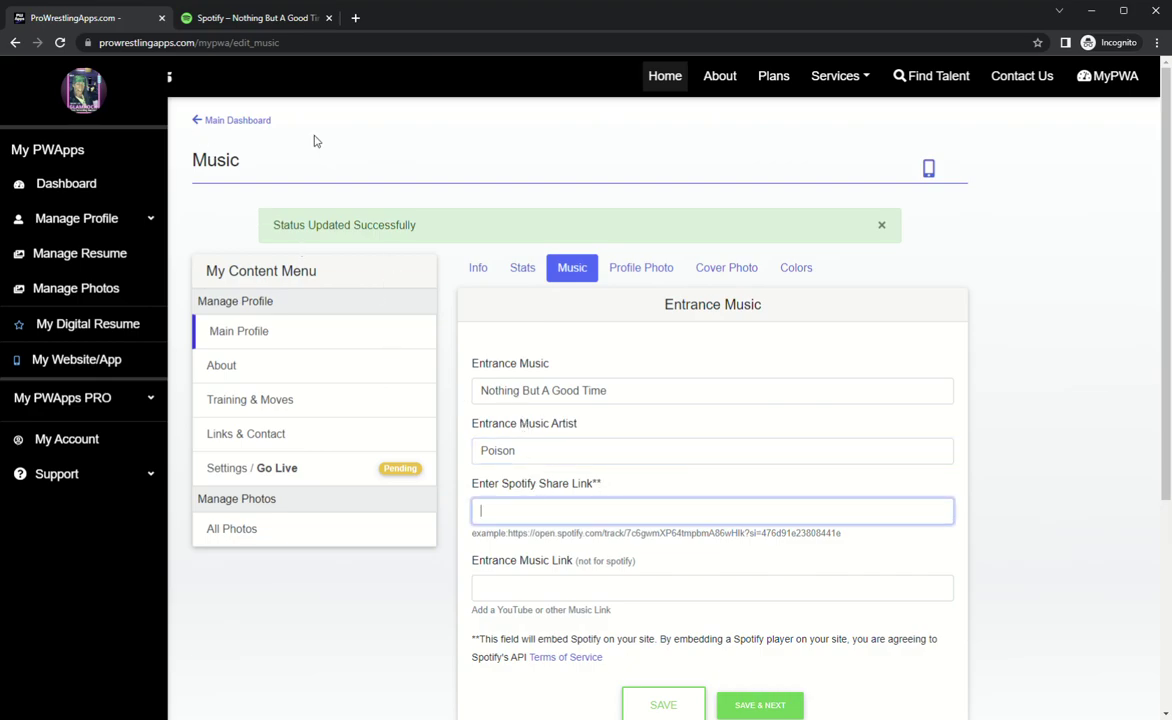
# - In Spotify, copy the song link for 'Nothin' But A Good Time - Remastered 2006'
pyautogui.click(207, 24)
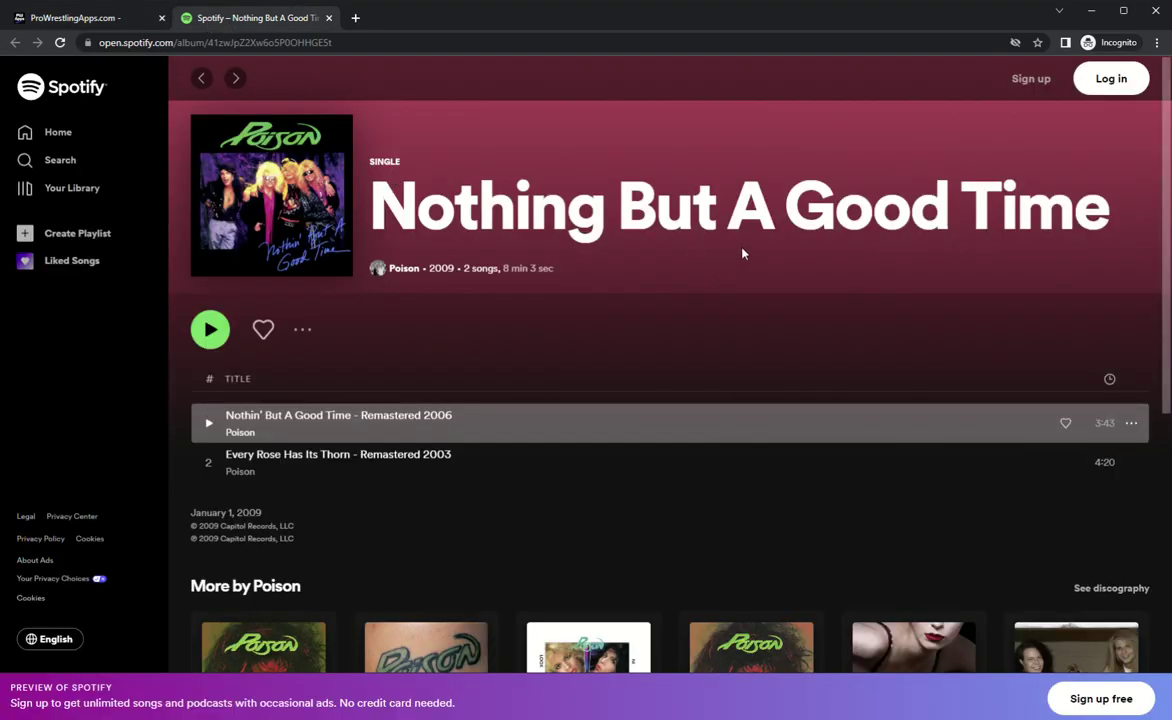
pyautogui.click(1131, 424)
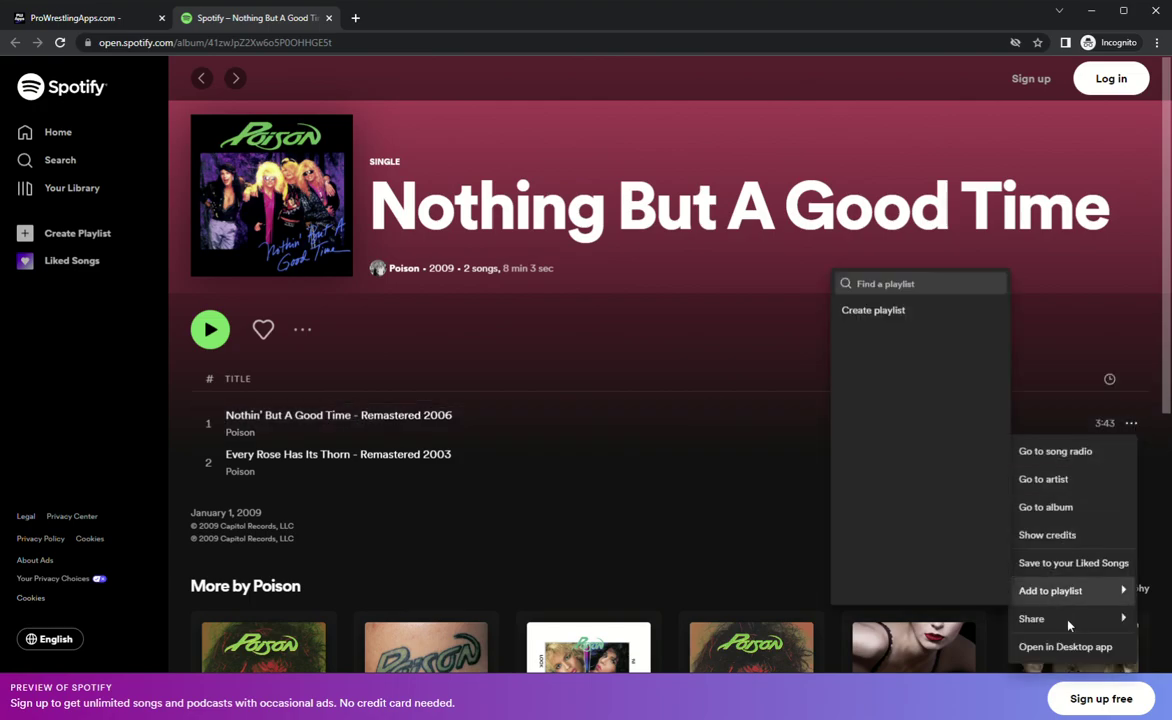
pyautogui.moveTo(1030, 619)
pyautogui.click(949, 630)
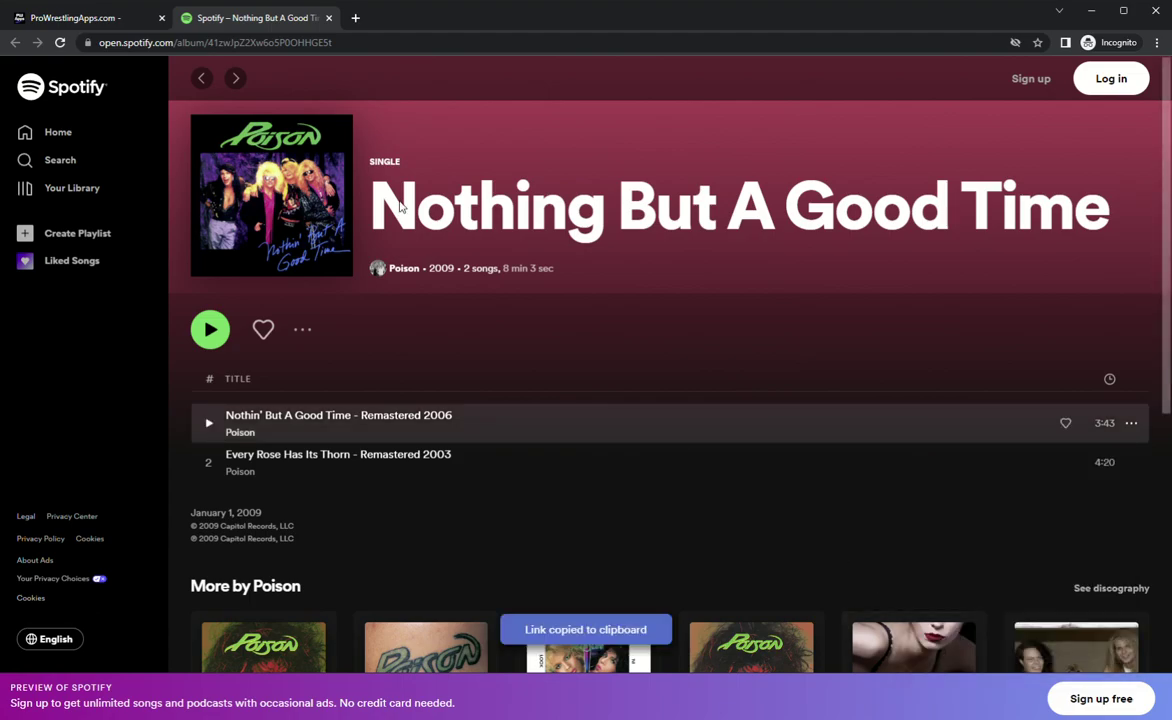
# - Paste the copied Spotify link into the entrance music share link and save it
pyautogui.click(82, 24)
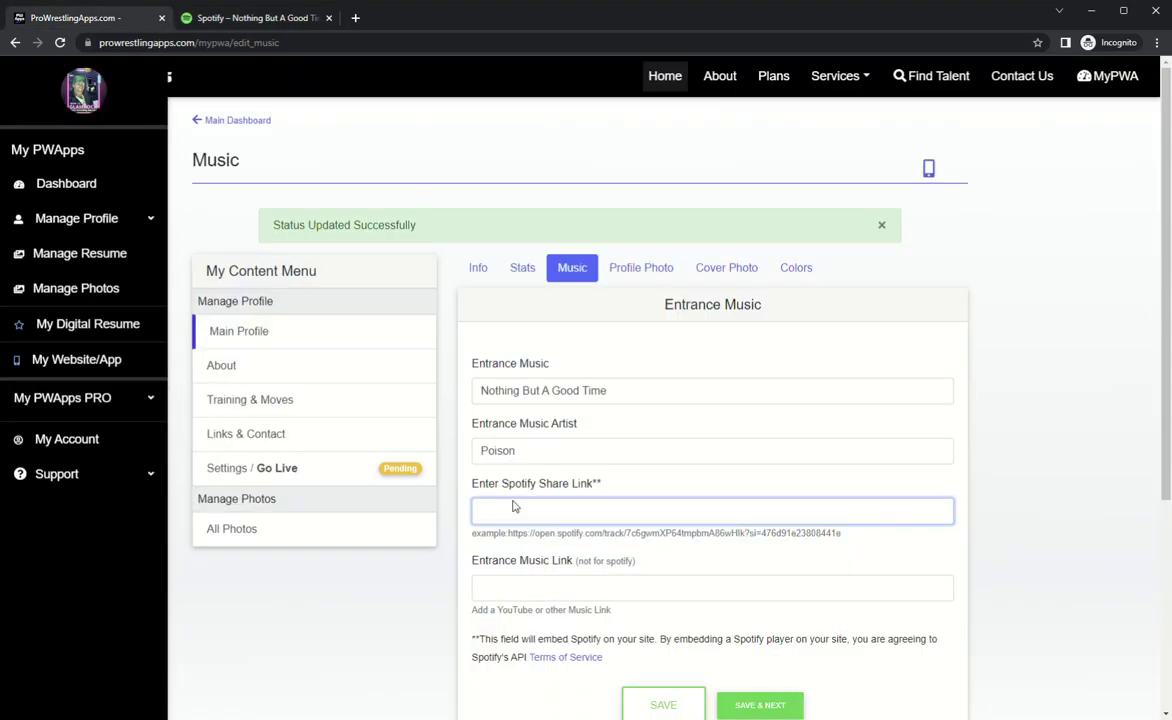
pyautogui.hotkey('ctrl', 'v')
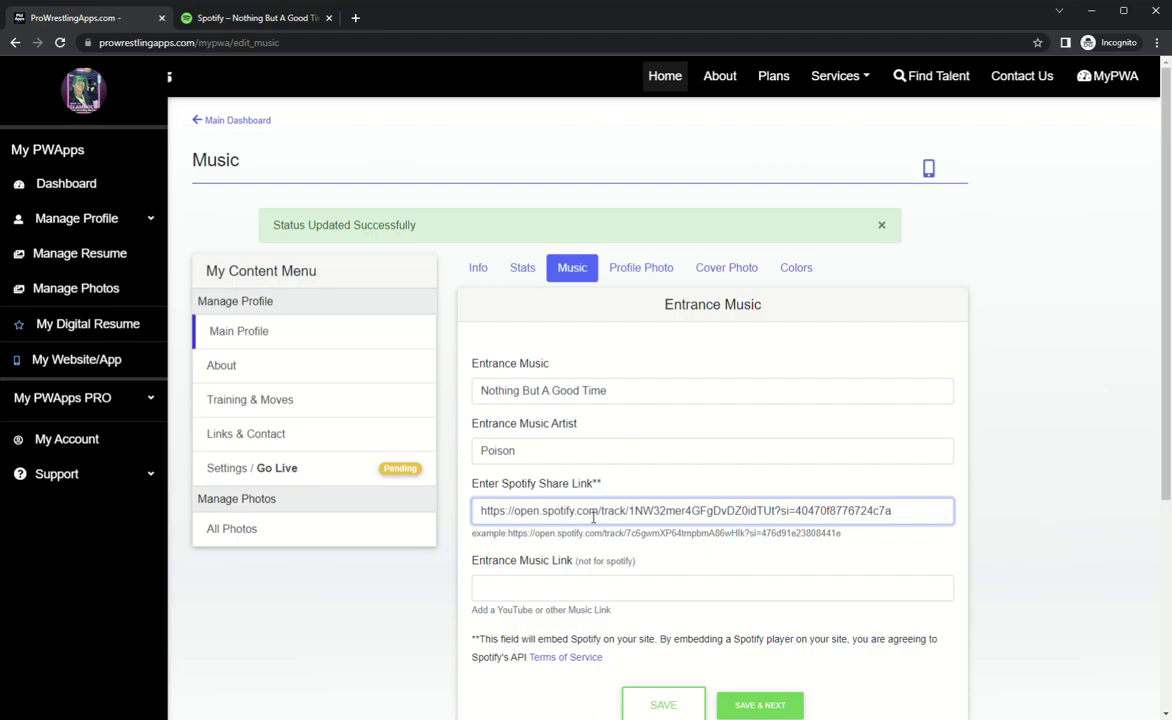
pyautogui.scroll(-1, 593, 516)
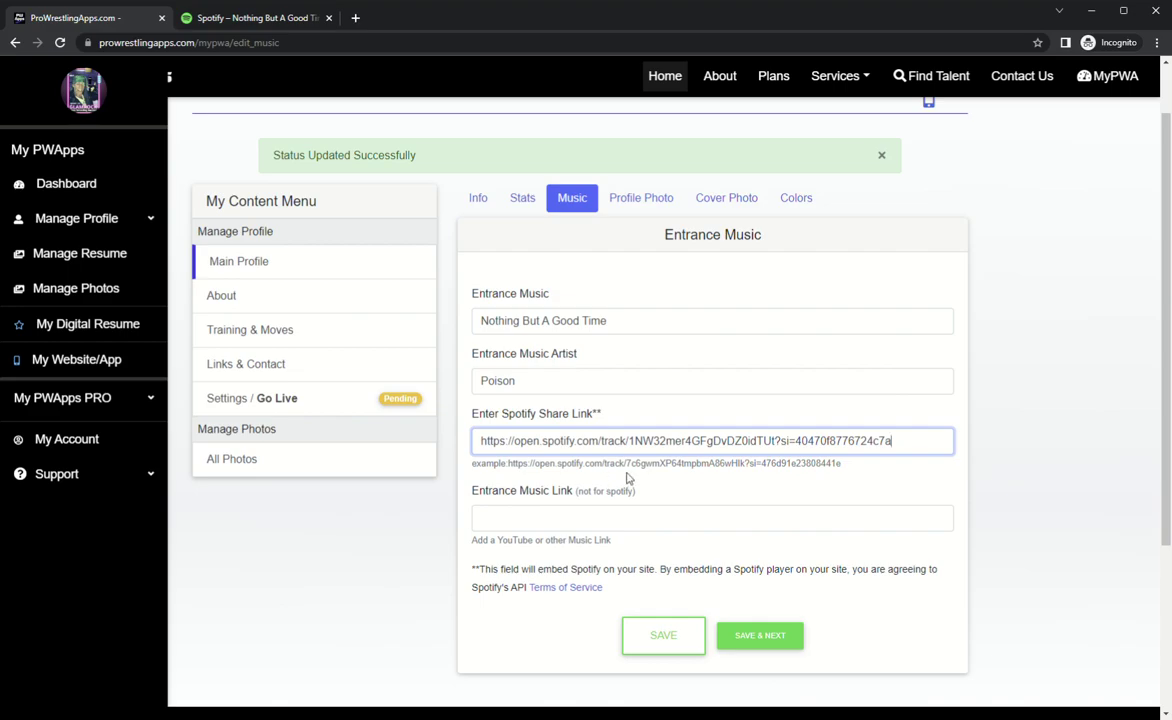
pyautogui.scroll(-1, 651, 465)
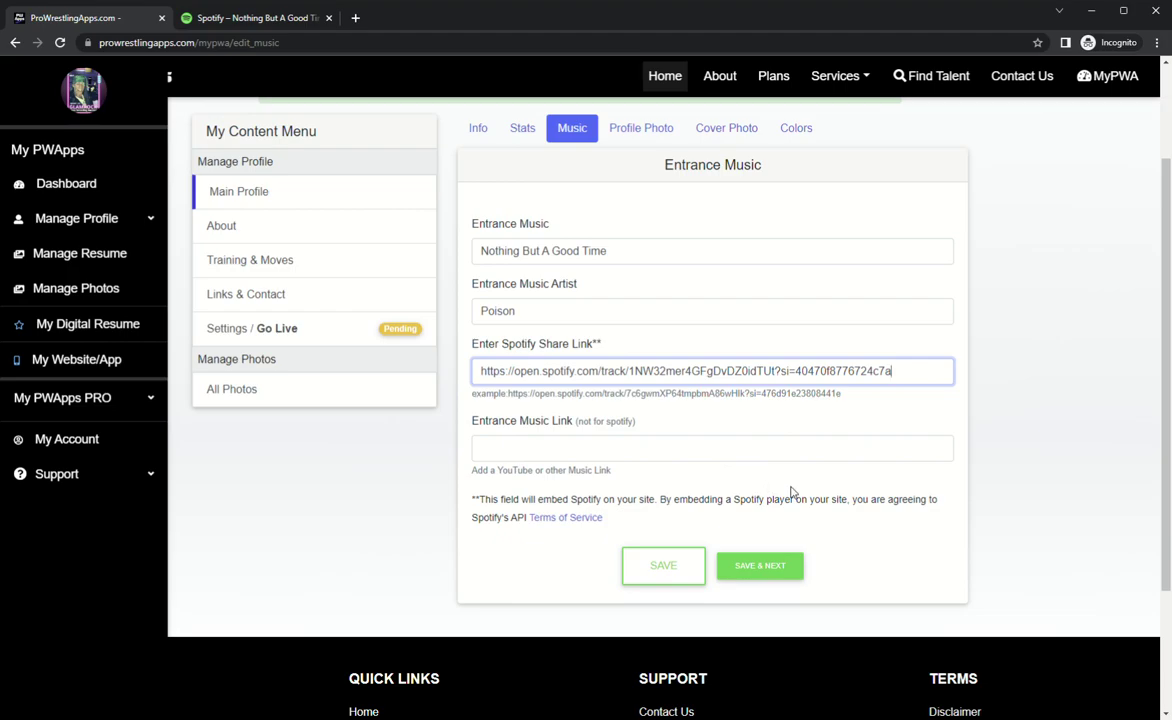
pyautogui.click(673, 570)
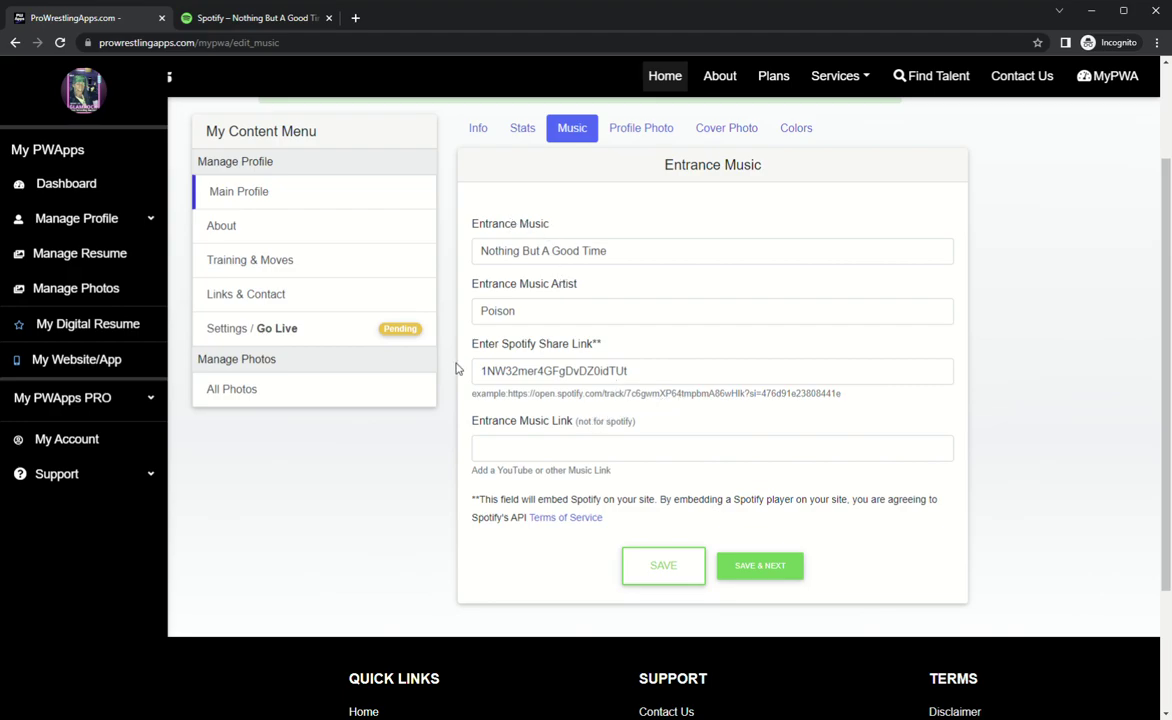
# - Save the music, upload a-cover.jpg as the cover photo, and continue to Gimmick Colors
pyautogui.click(772, 572)
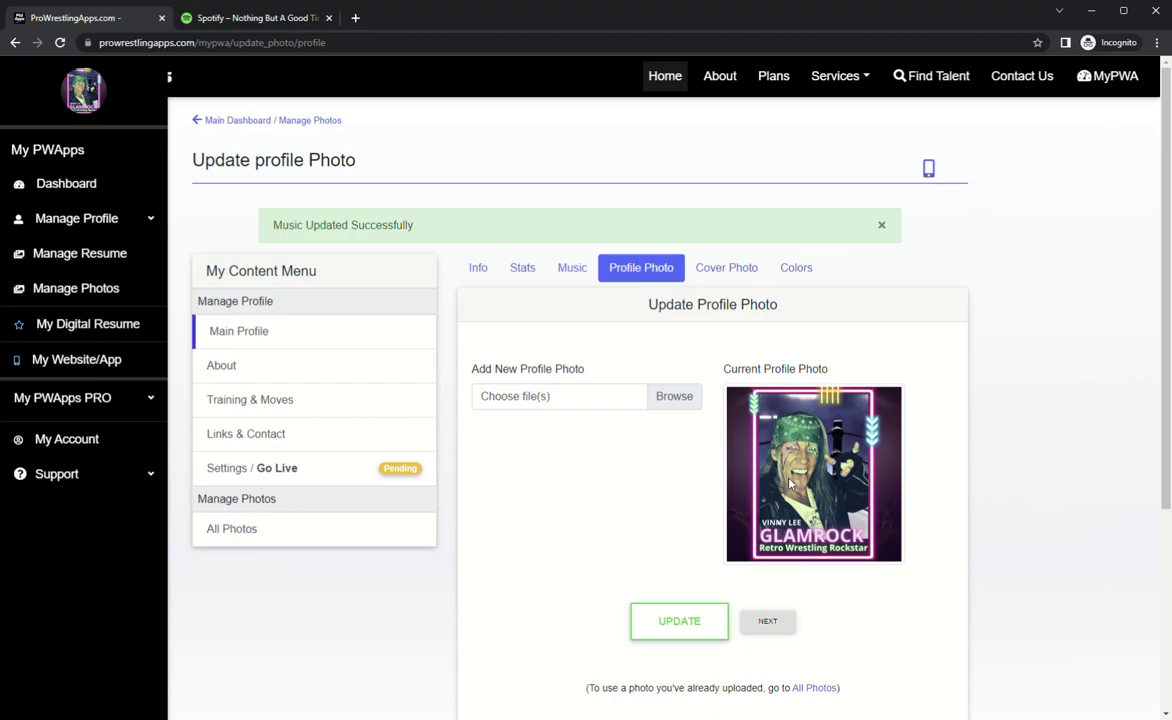
pyautogui.click(763, 626)
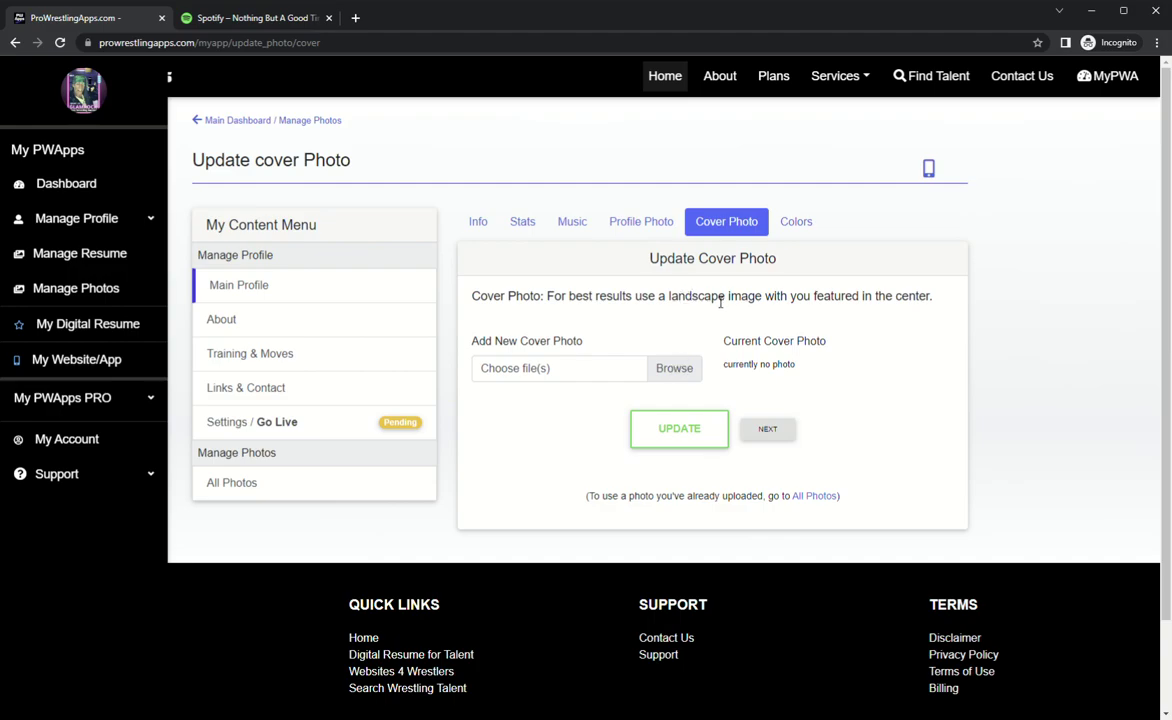
pyautogui.click(696, 370)
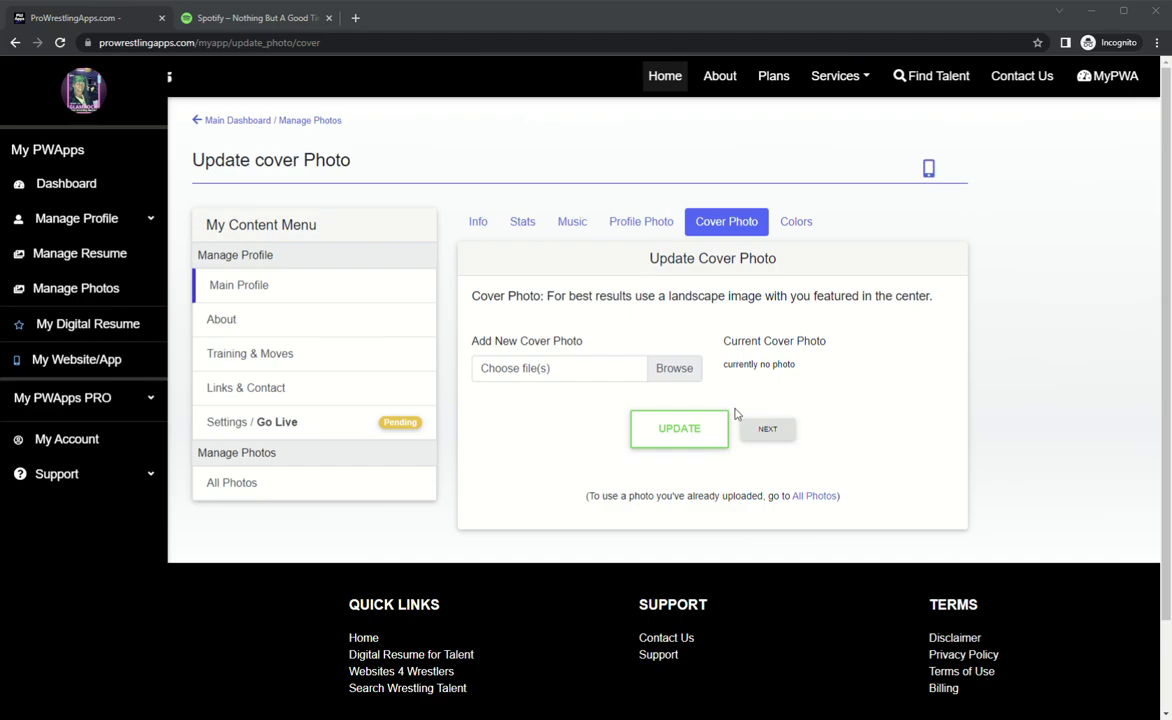
pyautogui.press('Return')
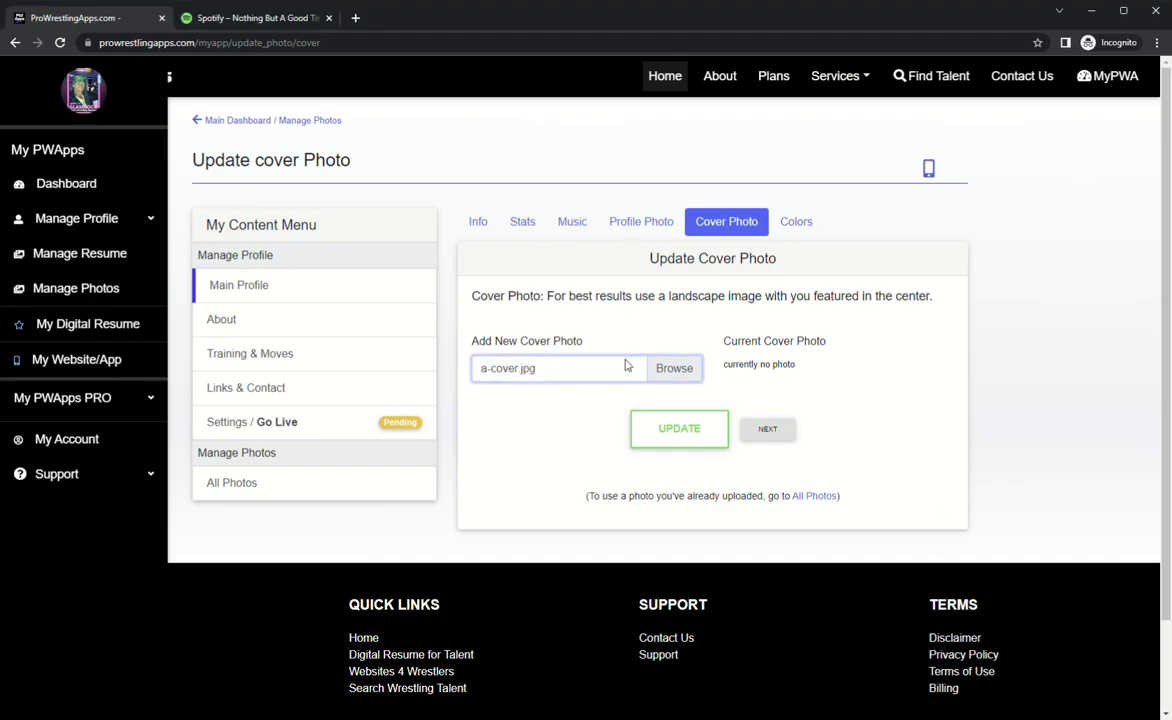
pyautogui.click(668, 433)
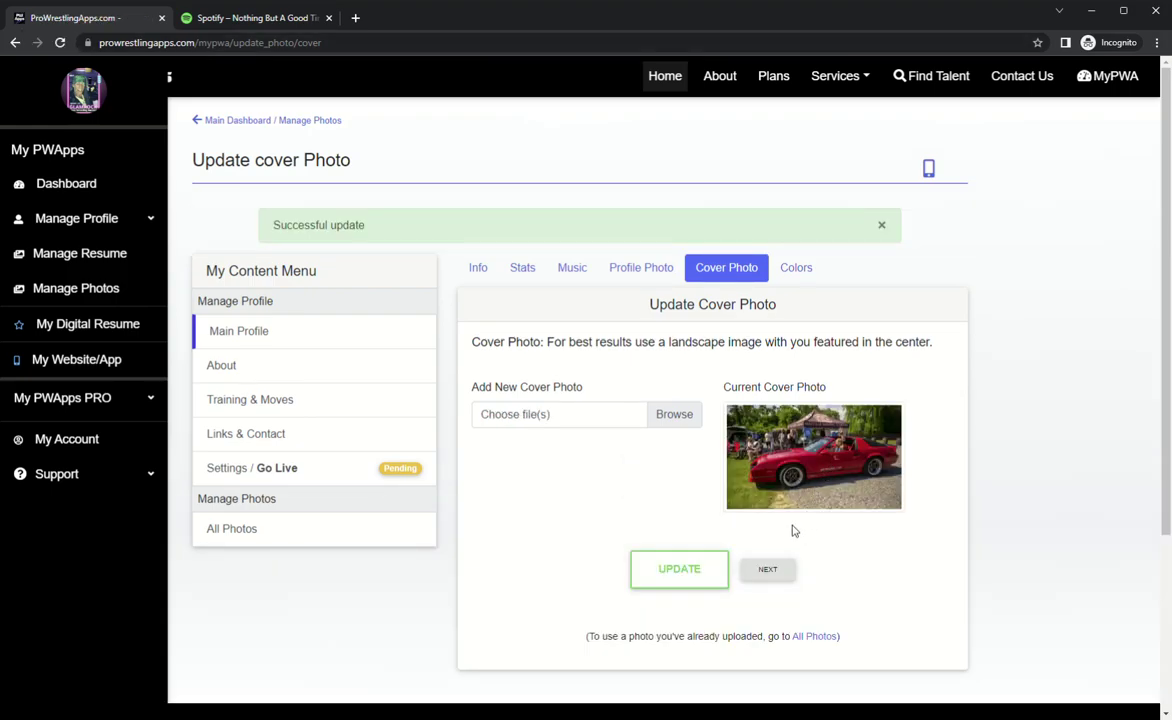
pyautogui.click(769, 570)
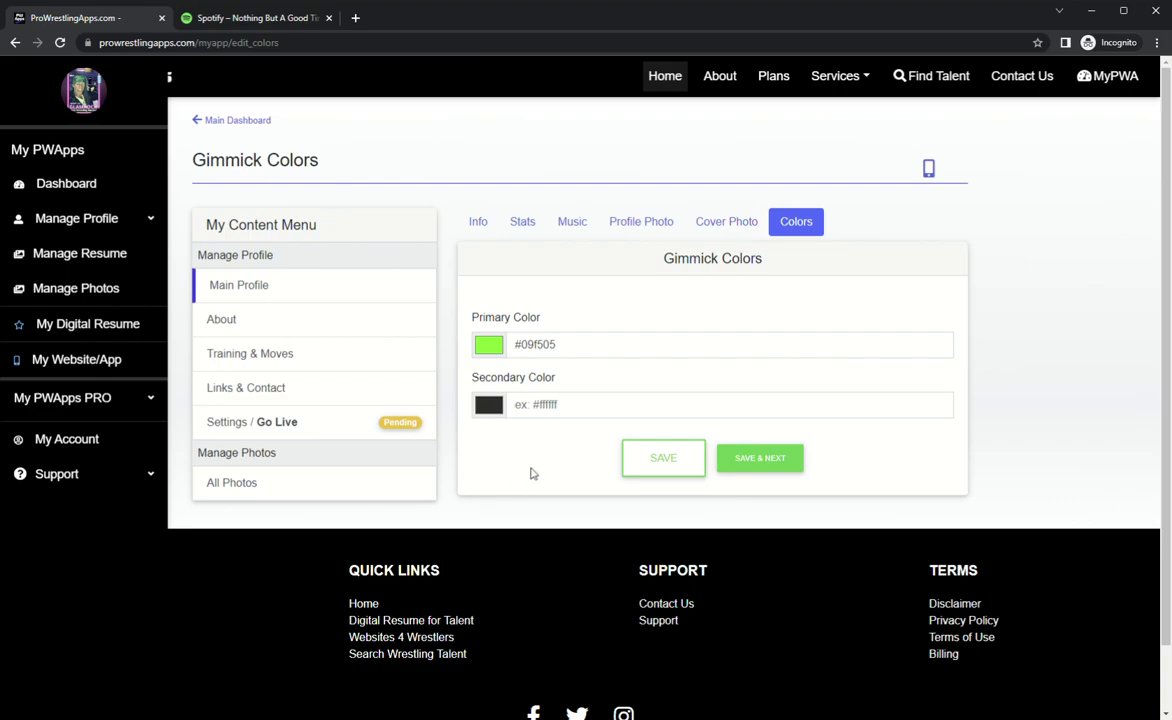
# - Set the secondary gimmick color to pink #ff6be4, save the colors, and continue to Bio
pyautogui.click(600, 405)
pyautogui.write('#312b2b')
pyautogui.click(463, 478)
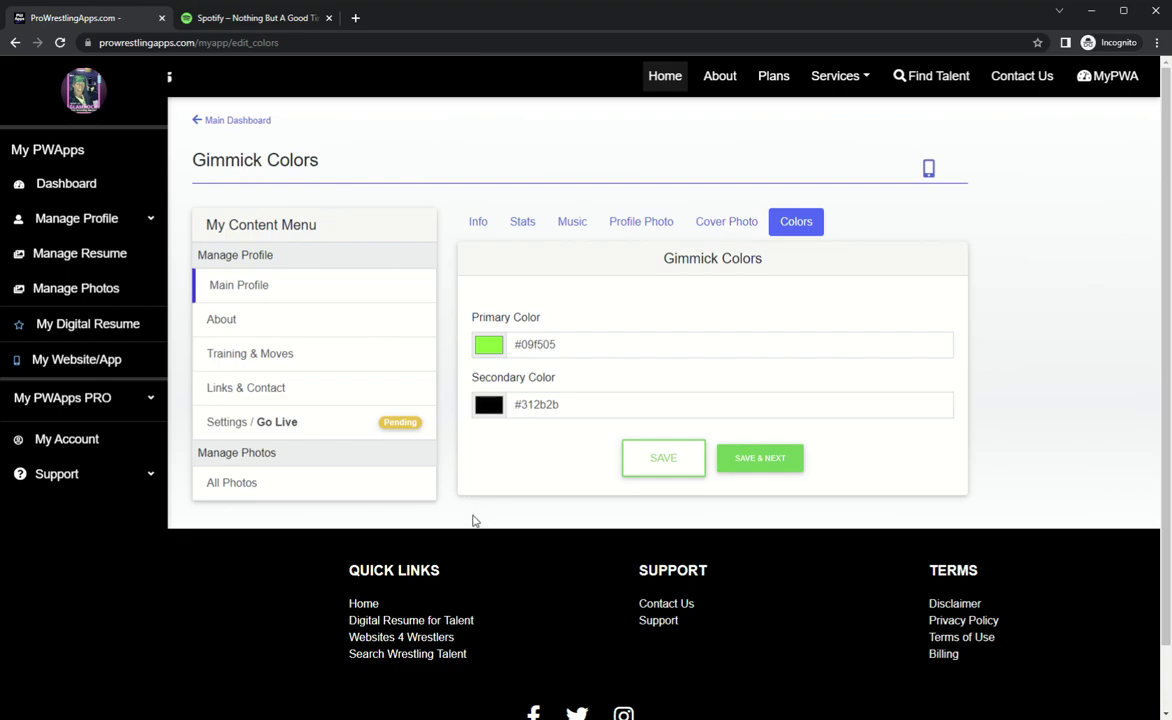
pyautogui.tripleClick(618, 404)
pyautogui.write('#000000')
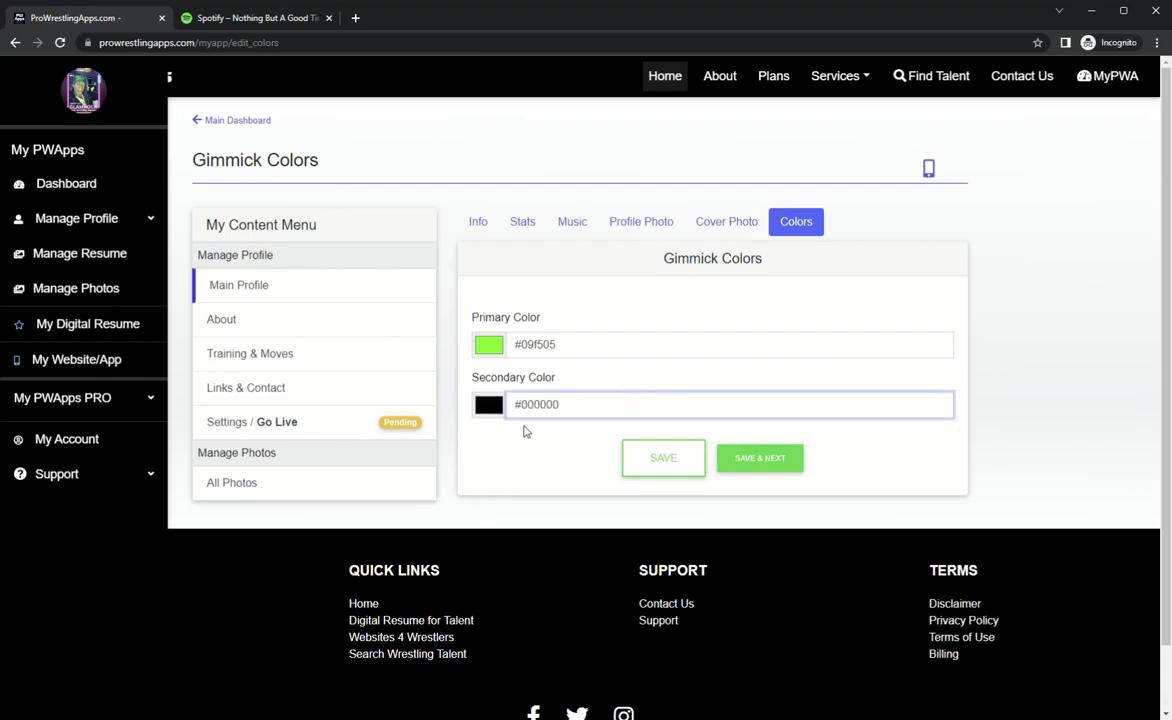
pyautogui.click(489, 410)
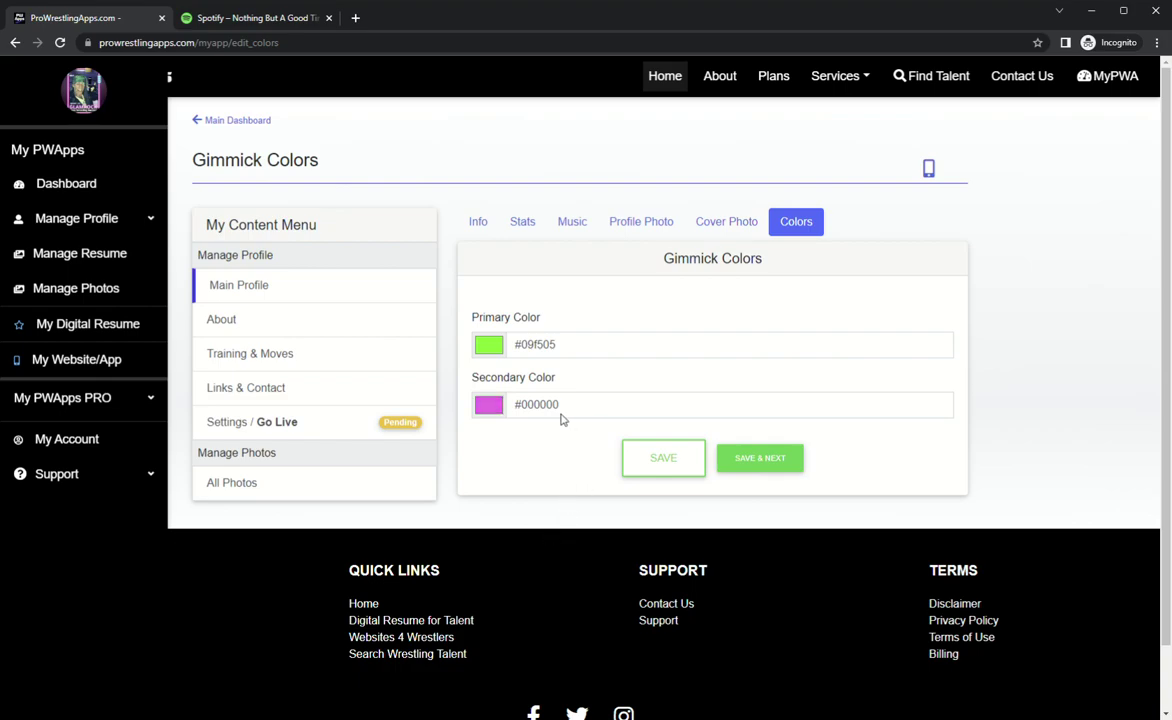
pyautogui.click(662, 410)
pyautogui.write('#ff6be4')
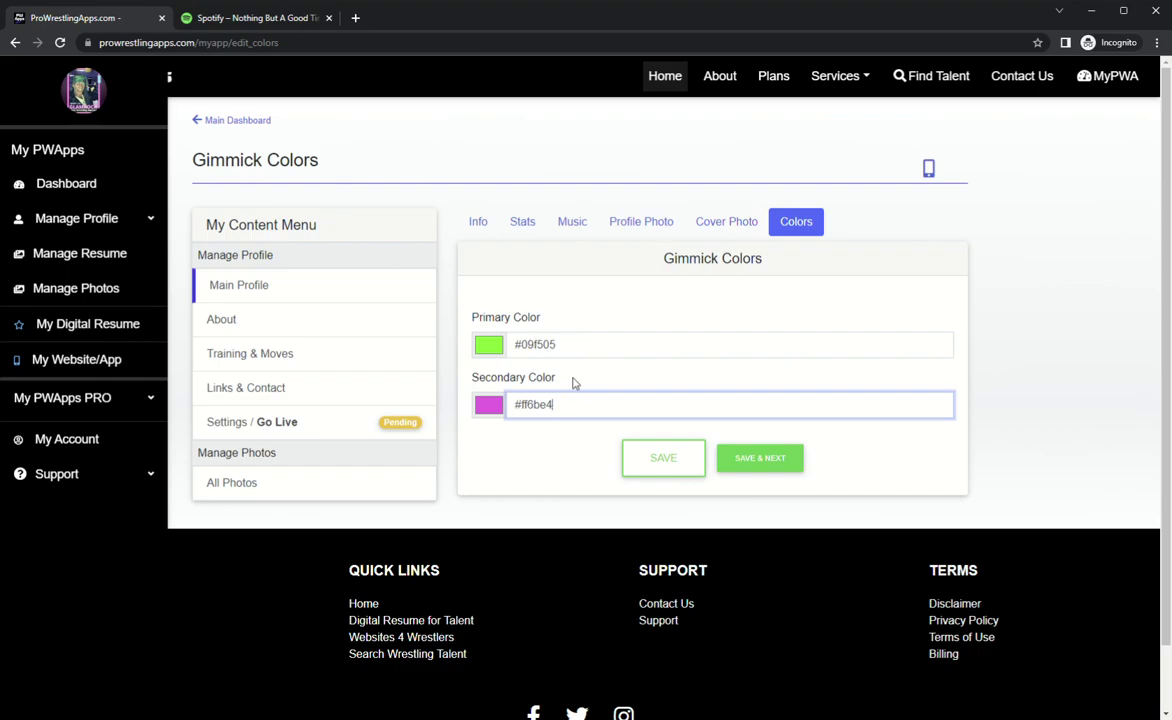
pyautogui.click(694, 465)
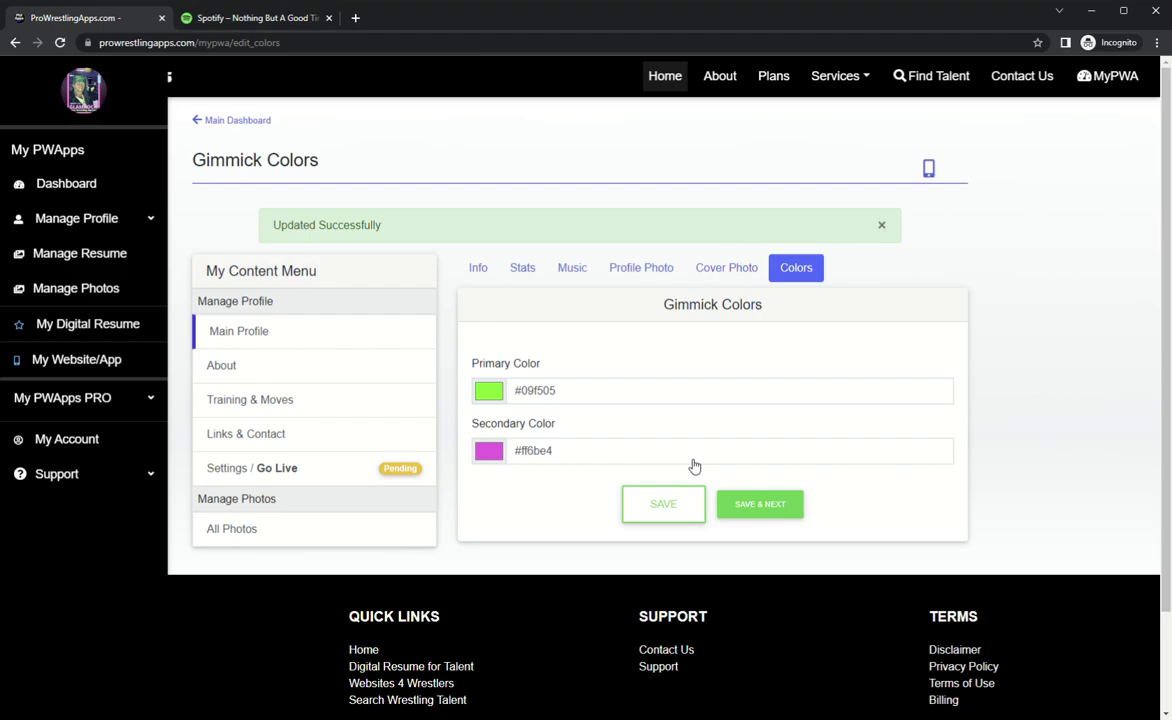
pyautogui.click(774, 507)
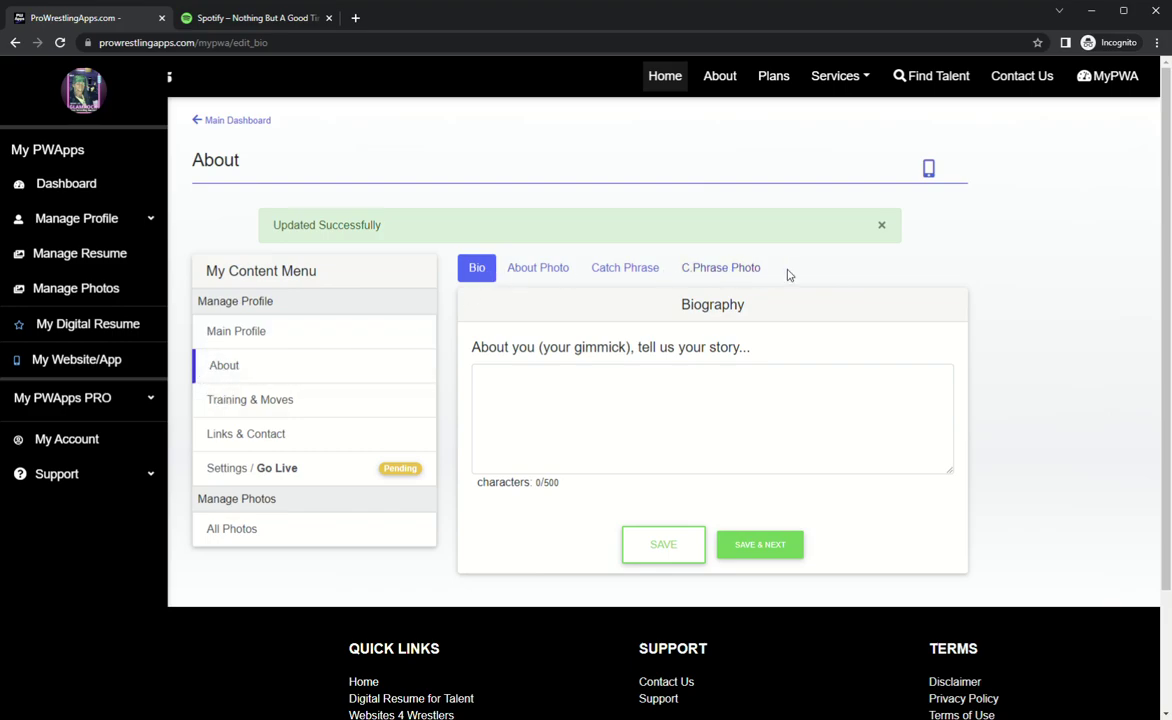
# - Write the biography 'This my wrestling bios.' plus a line calling the wrestler a retro wrestling rockstar
pyautogui.click(526, 386)
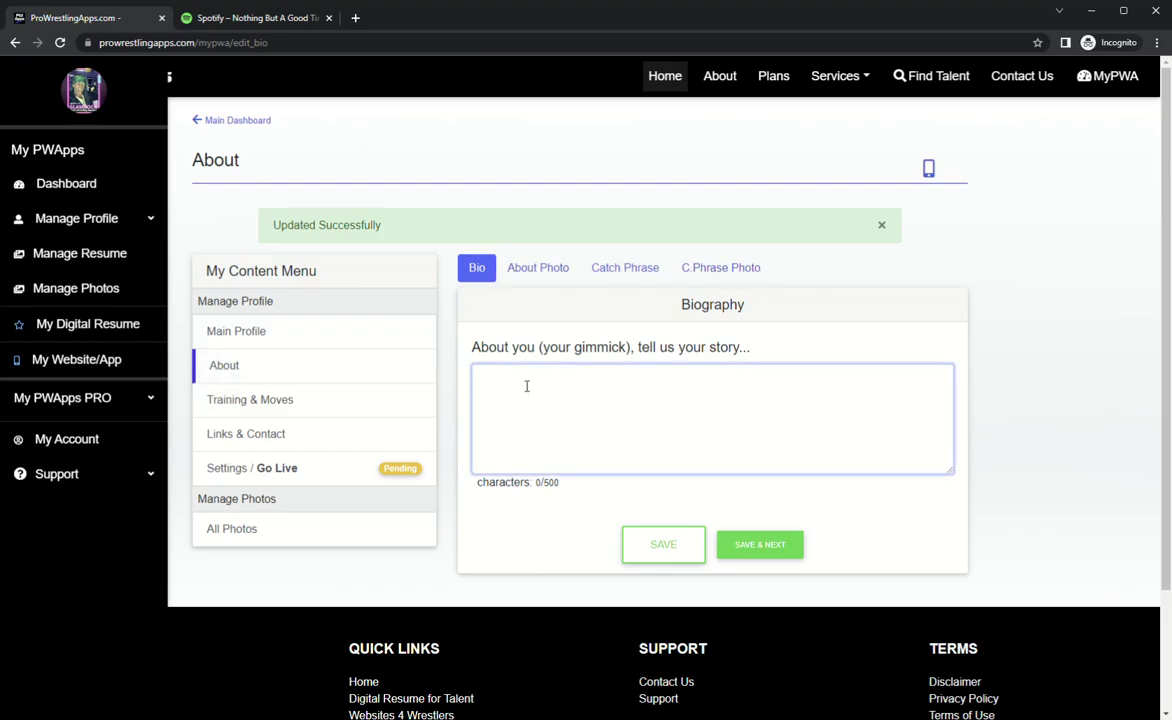
pyautogui.write('Thi')
pyautogui.write('s m')
pyautogui.write('y my ')
pyautogui.write('Bio')
pyautogui.press('BackSpace')
pyautogui.press('BackSpace')
pyautogui.press('BackSpace')
pyautogui.write('stling b')
pyautogui.write('ios. Vi')
pyautogui.write('nny Le')
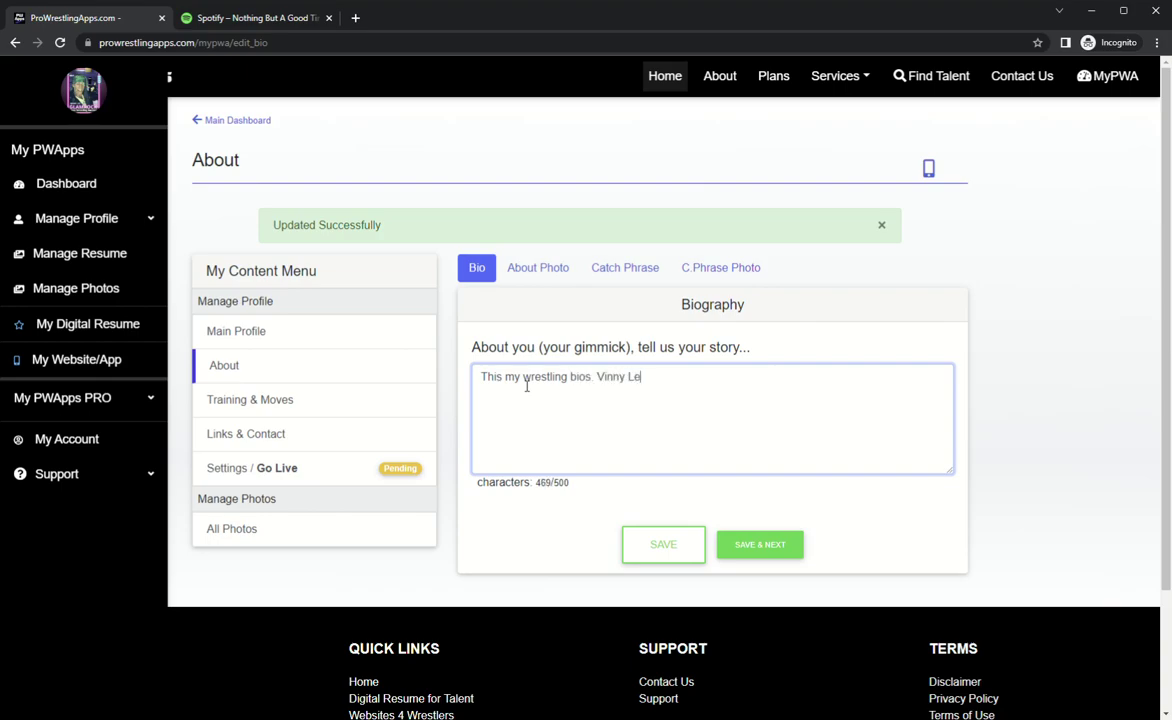
pyautogui.write('e Glamrock is a ')
pyautogui.write('retro wres')
pyautogui.write('tling')
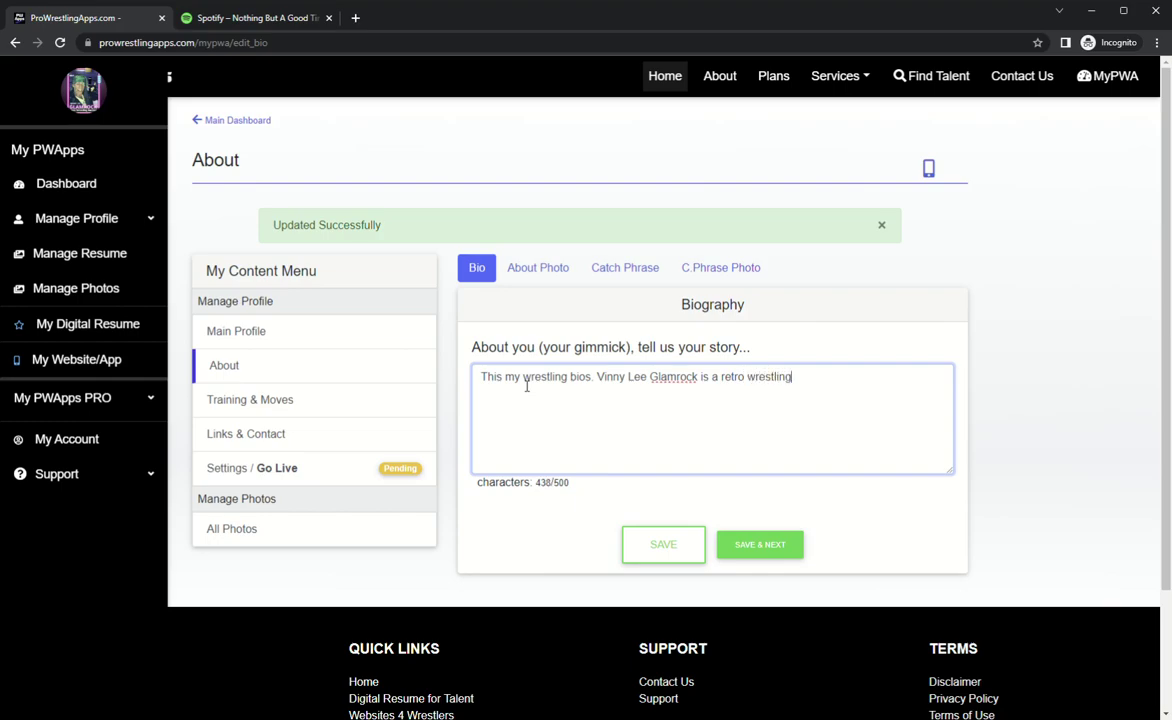
pyautogui.write(' rockstar')
# - Save the bio and upload b-about.png as the About Photo
pyautogui.click(763, 553)
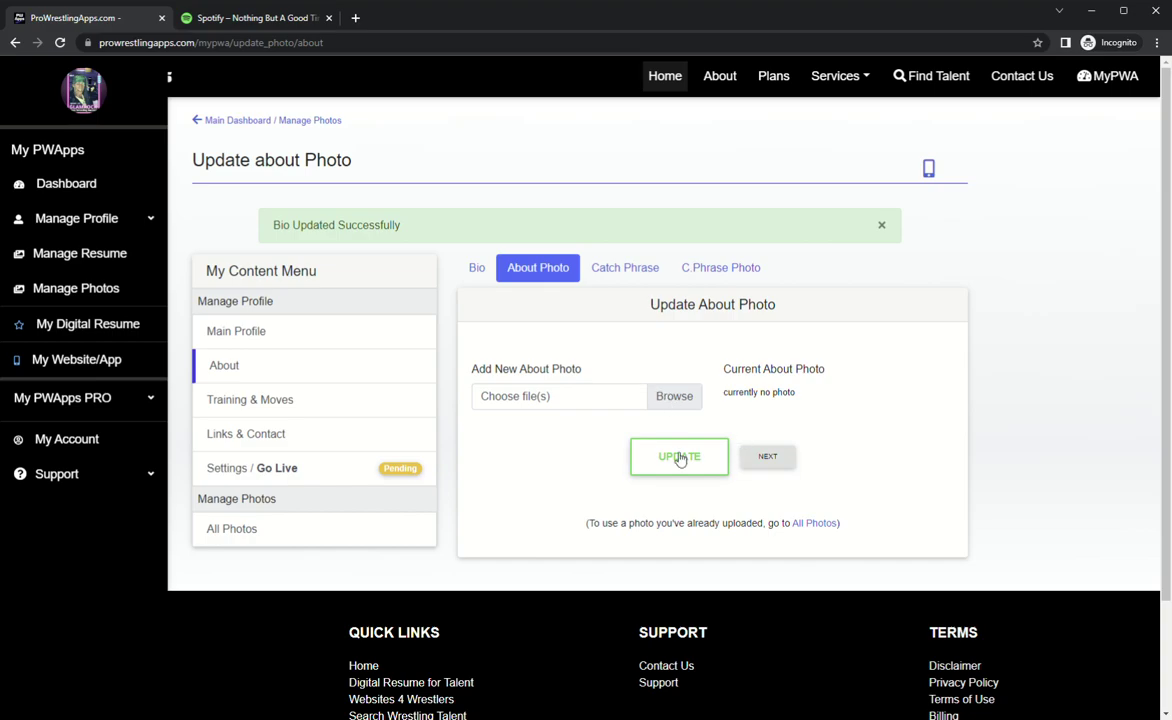
pyautogui.click(677, 400)
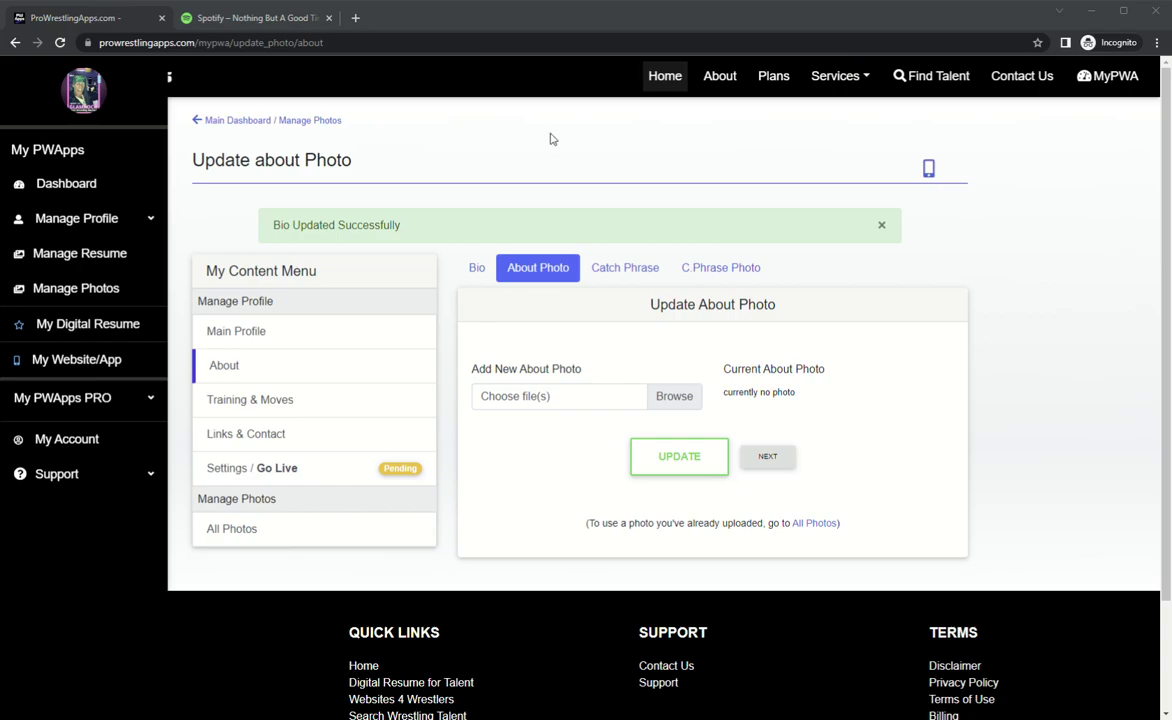
pyautogui.press('Return')
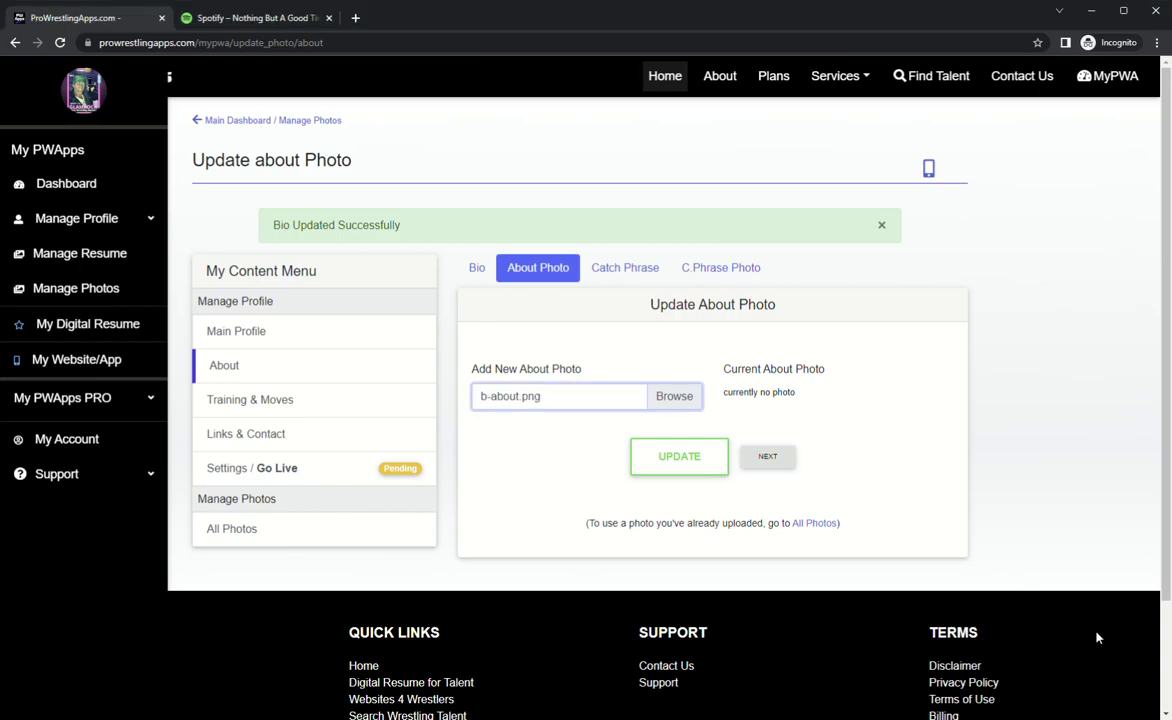
pyautogui.click(700, 459)
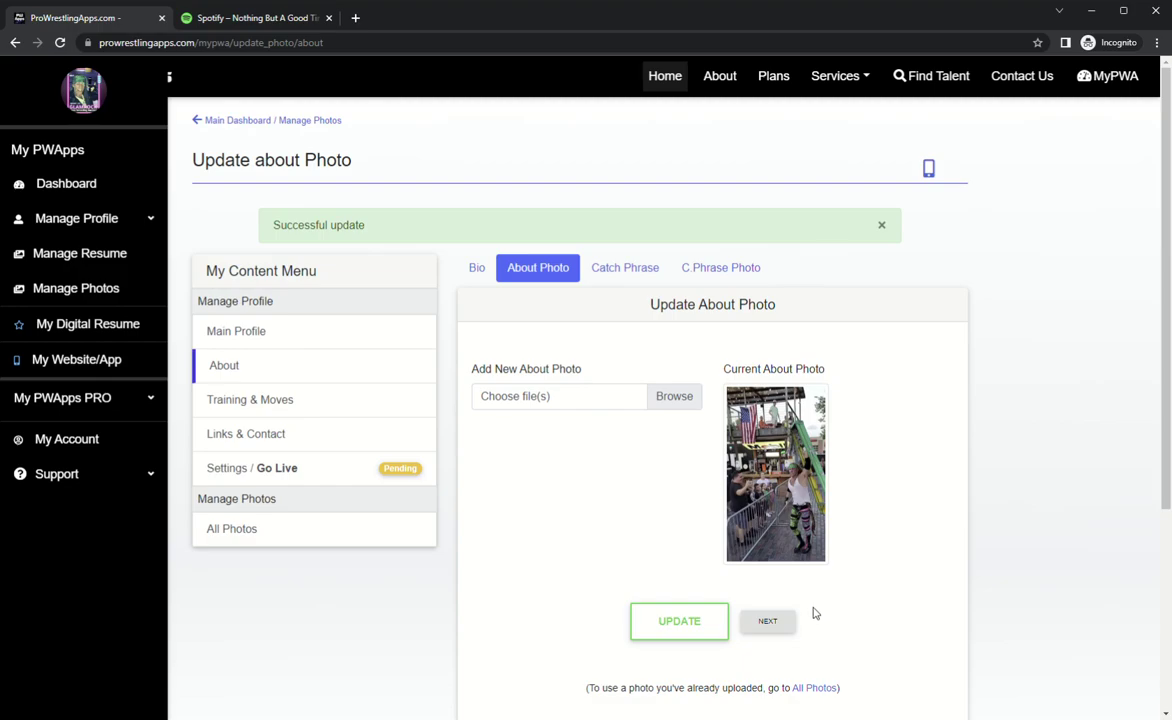
# - Enter the catch phrase 'Rock the night, baby!' with Light Text kept selected
pyautogui.click(788, 622)
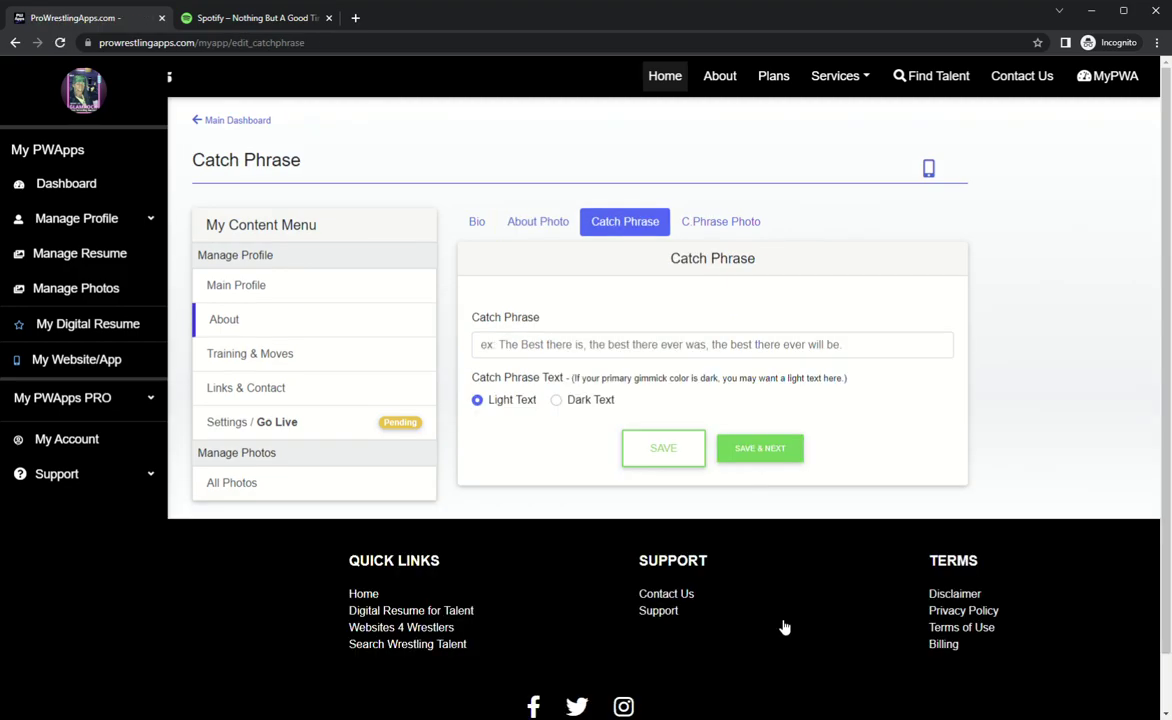
pyautogui.click(604, 346)
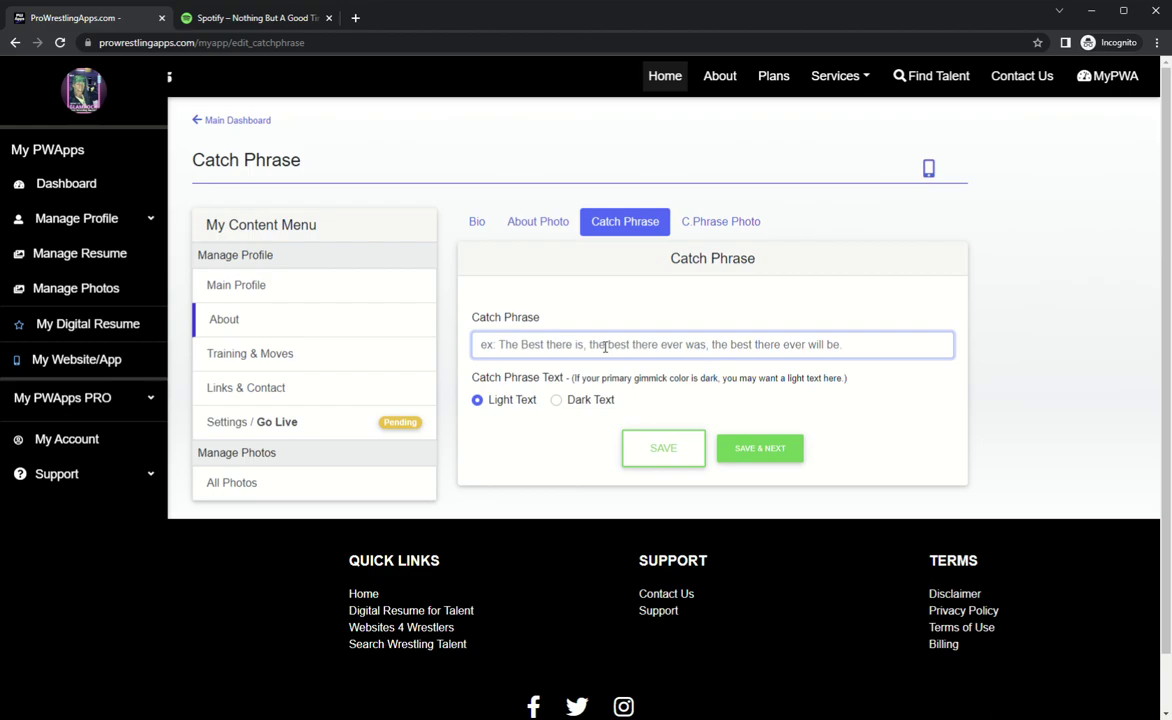
pyautogui.write('Ro')
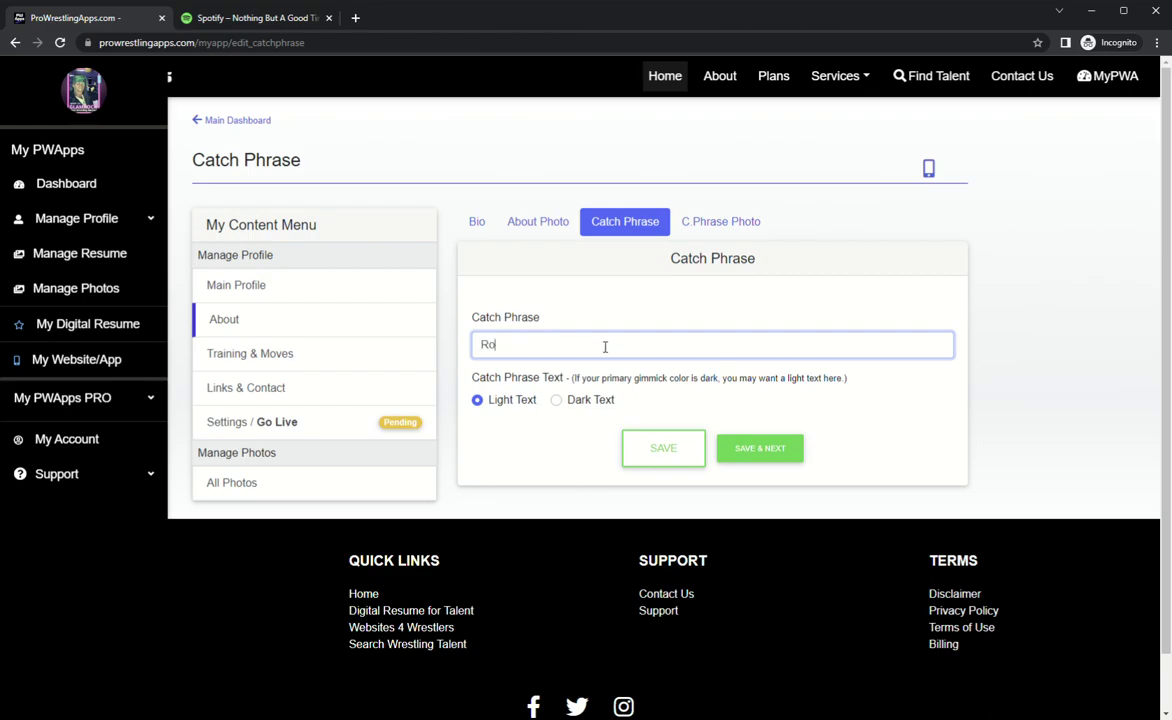
pyautogui.write('ck thnight')
pyautogui.write('baba')
pyautogui.write('y!')
# - Save the catch phrase and upload c-cphrase.JPG as the Phrase Photo
pyautogui.click(760, 450)
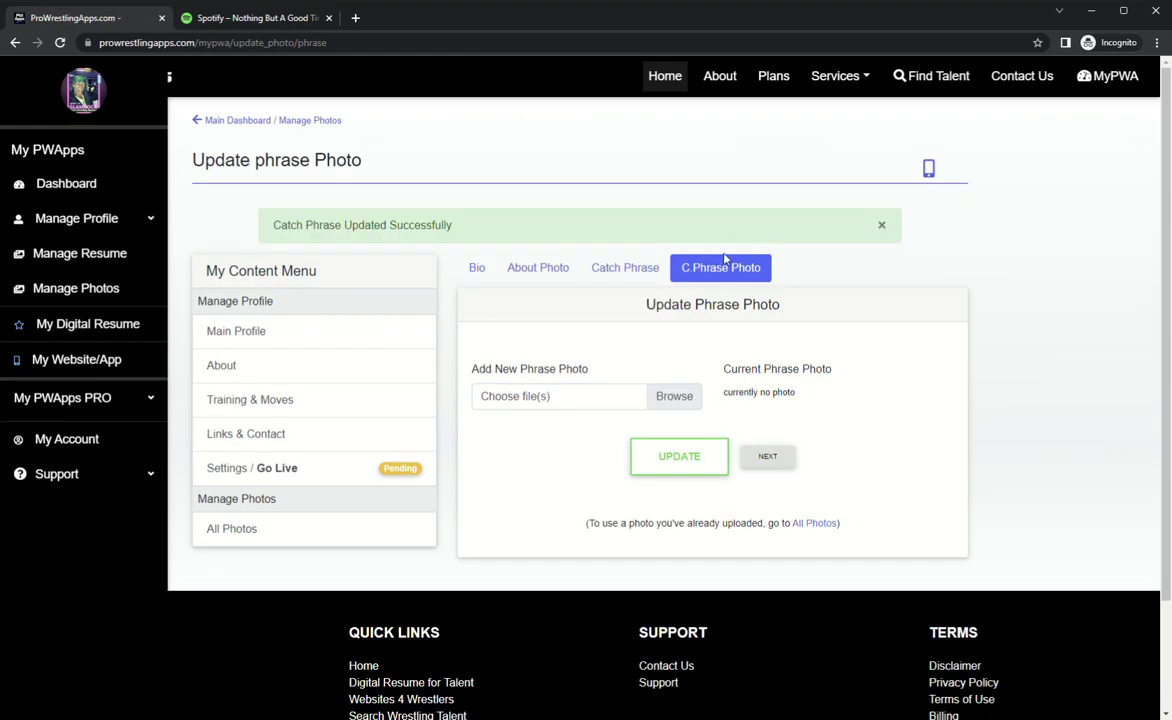
pyautogui.click(671, 400)
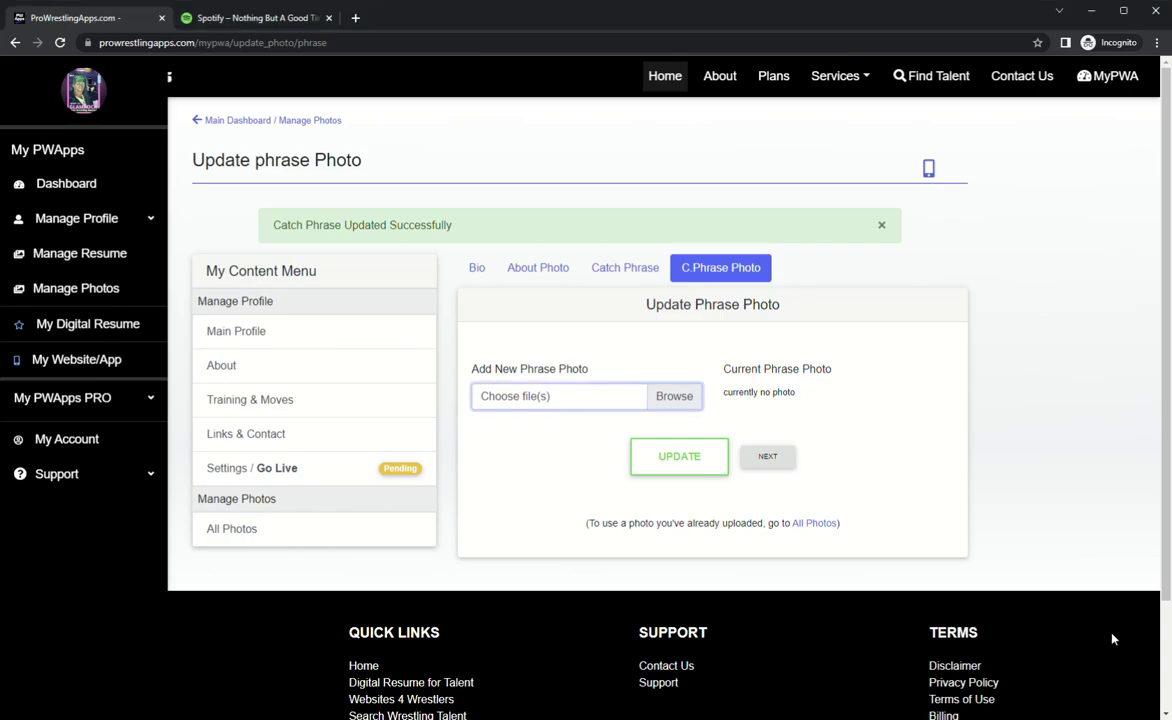
pyautogui.click(701, 476)
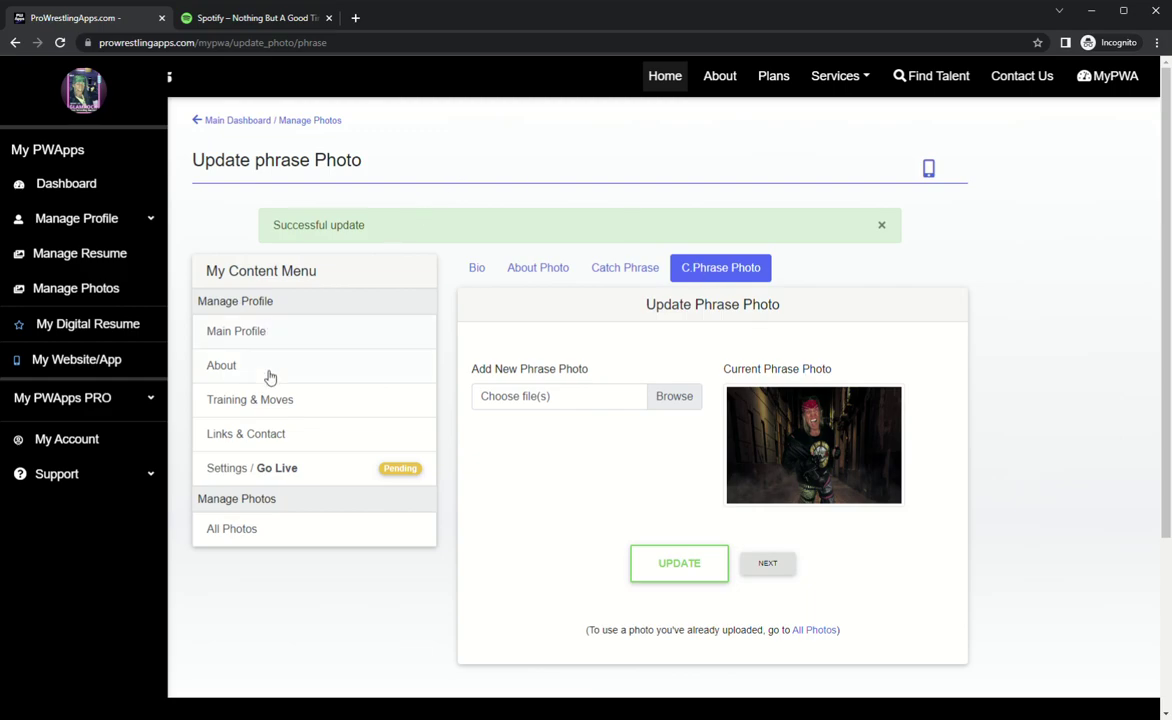
# - Go to the training details page and set the first year in the business to 1997
pyautogui.click(764, 564)
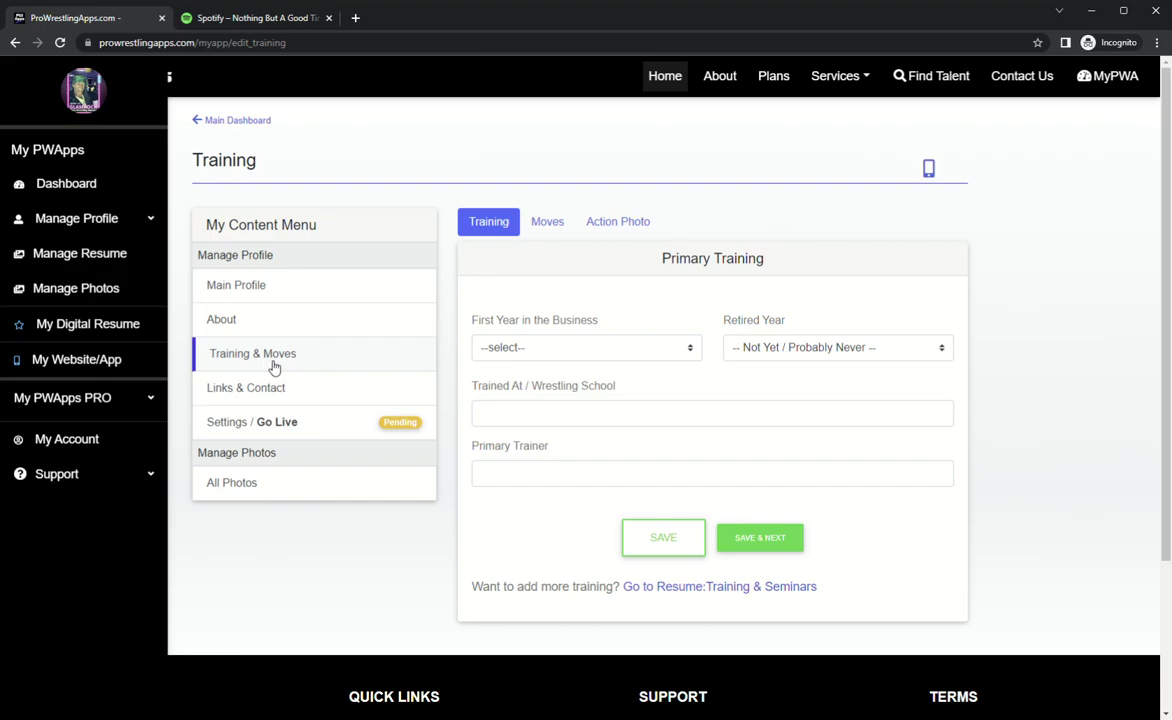
pyautogui.click(598, 344)
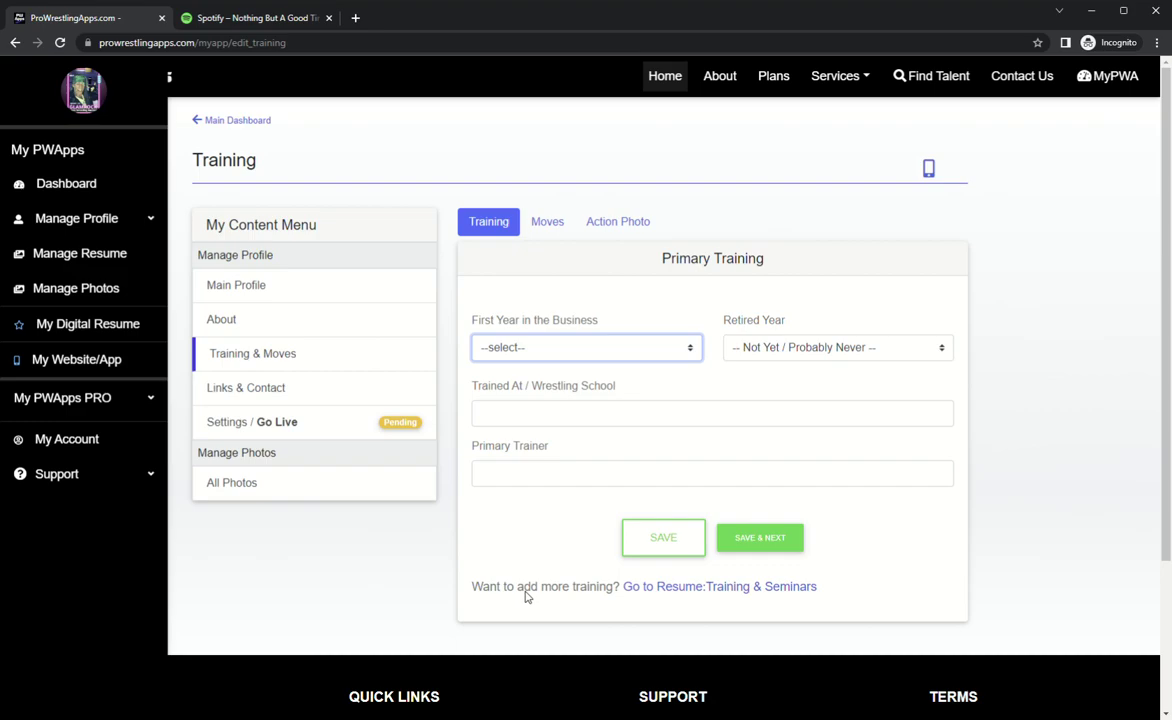
pyautogui.write('1997')
pyautogui.press('Tab')
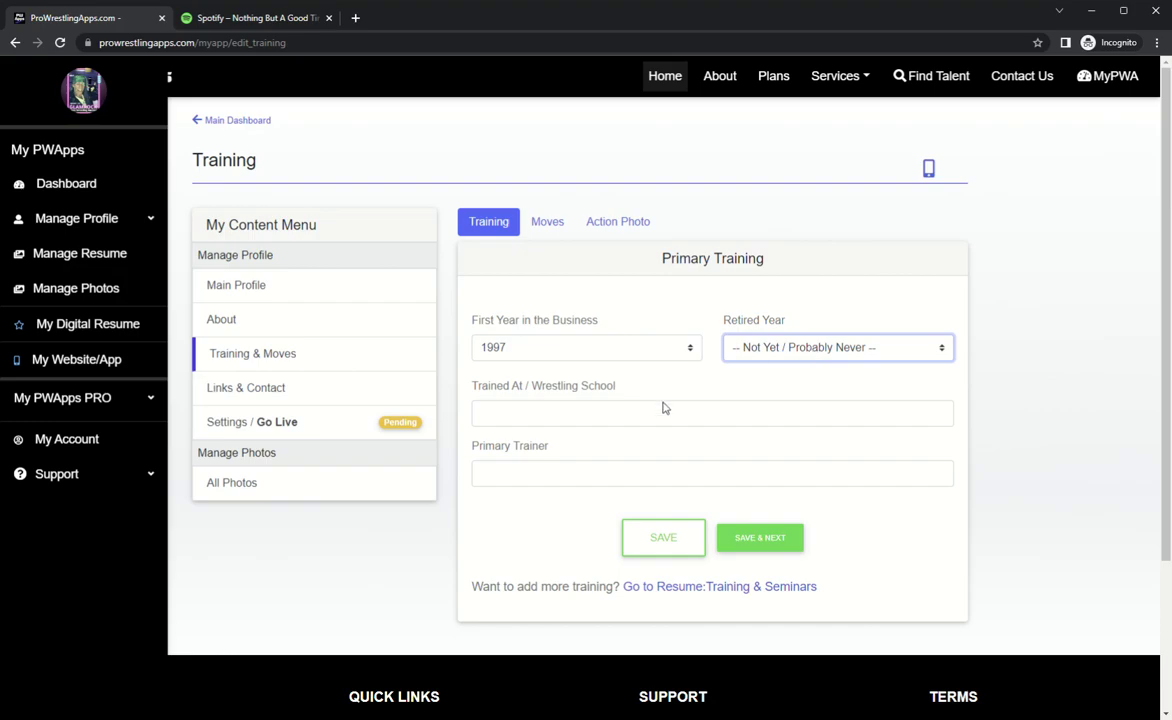
# - Enter Wild Samoan Training Center as the school and a WWE Hall of Famer as primary trainer, then save
pyautogui.click(633, 418)
pyautogui.write('Wild')
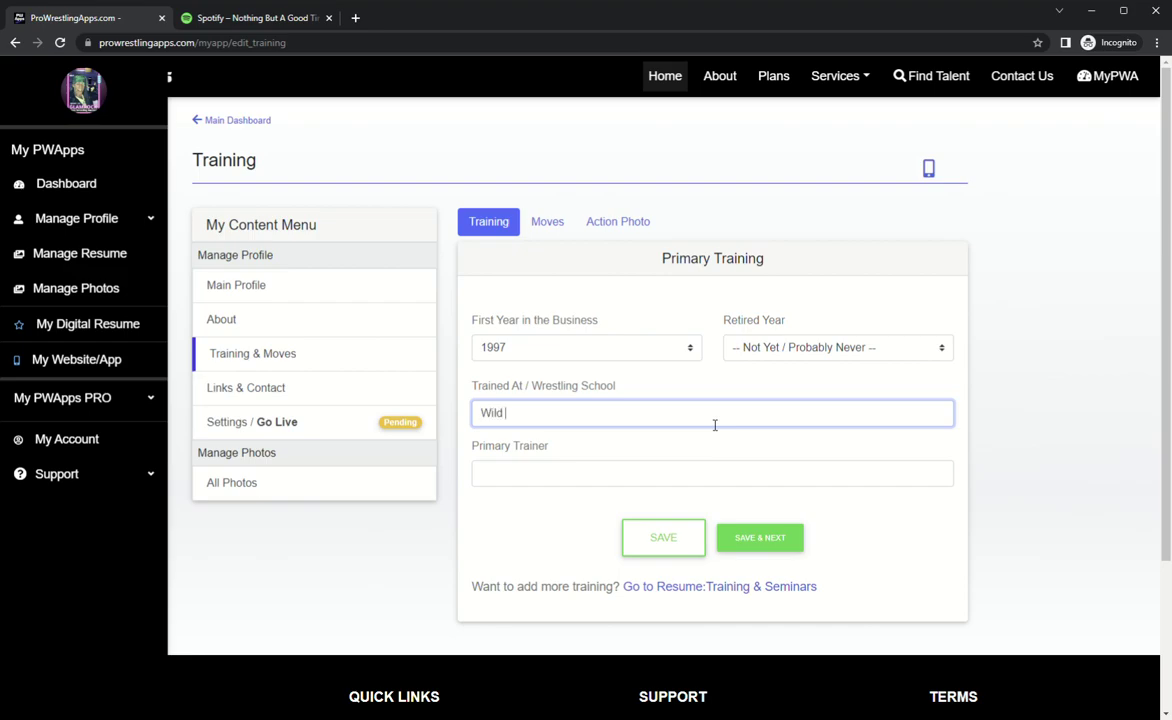
pyautogui.write('Sa')
pyautogui.write('moan Trai')
pyautogui.press('BackSpace')
pyautogui.write('ing ')
pyautogui.write('Center')
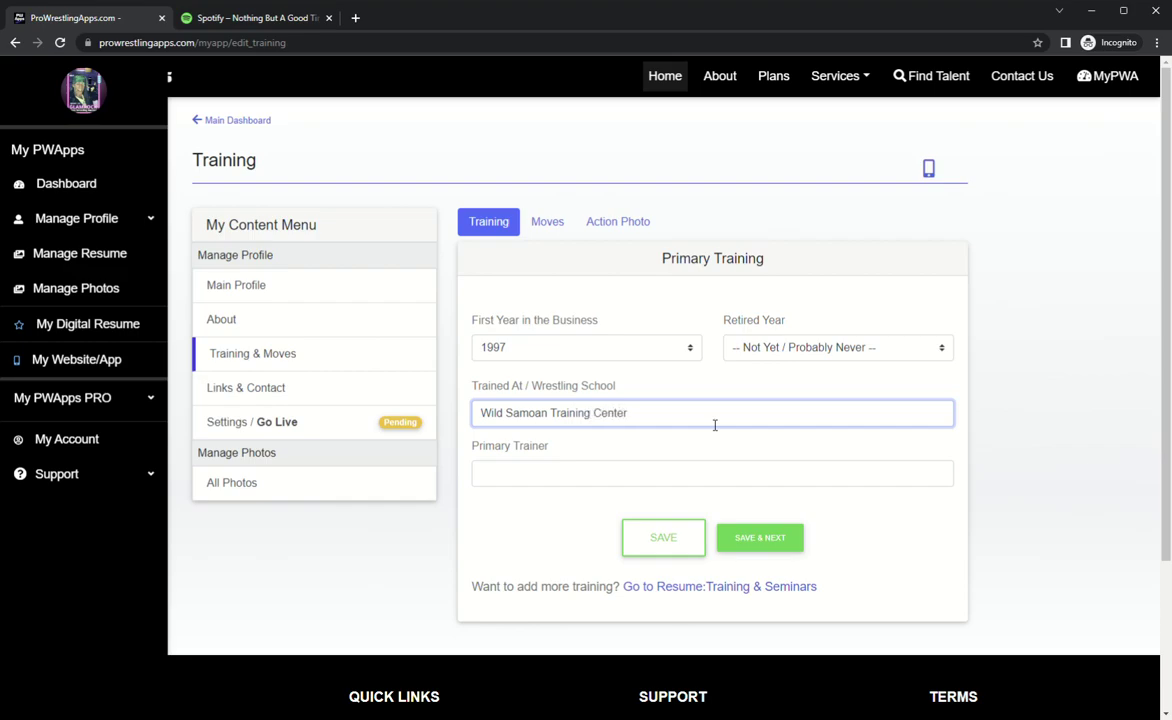
pyautogui.click(658, 484)
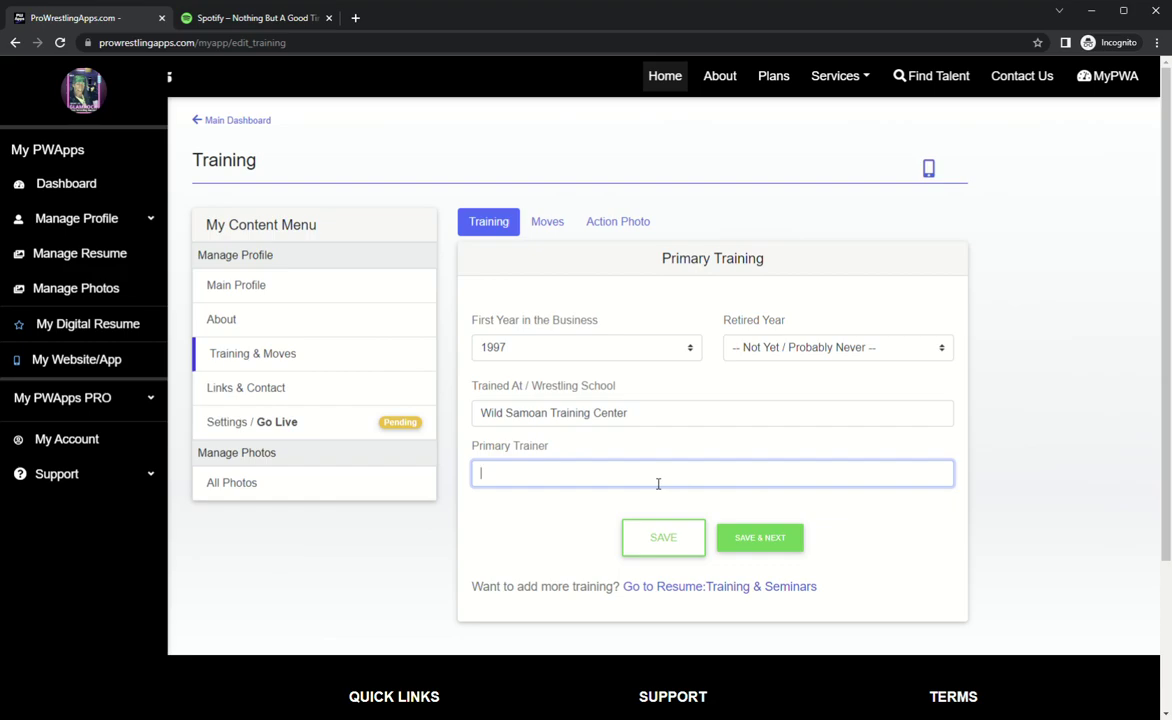
pyautogui.write('WWE H')
pyautogui.write('all')
pyautogui.write(' of Famer Afa the ')
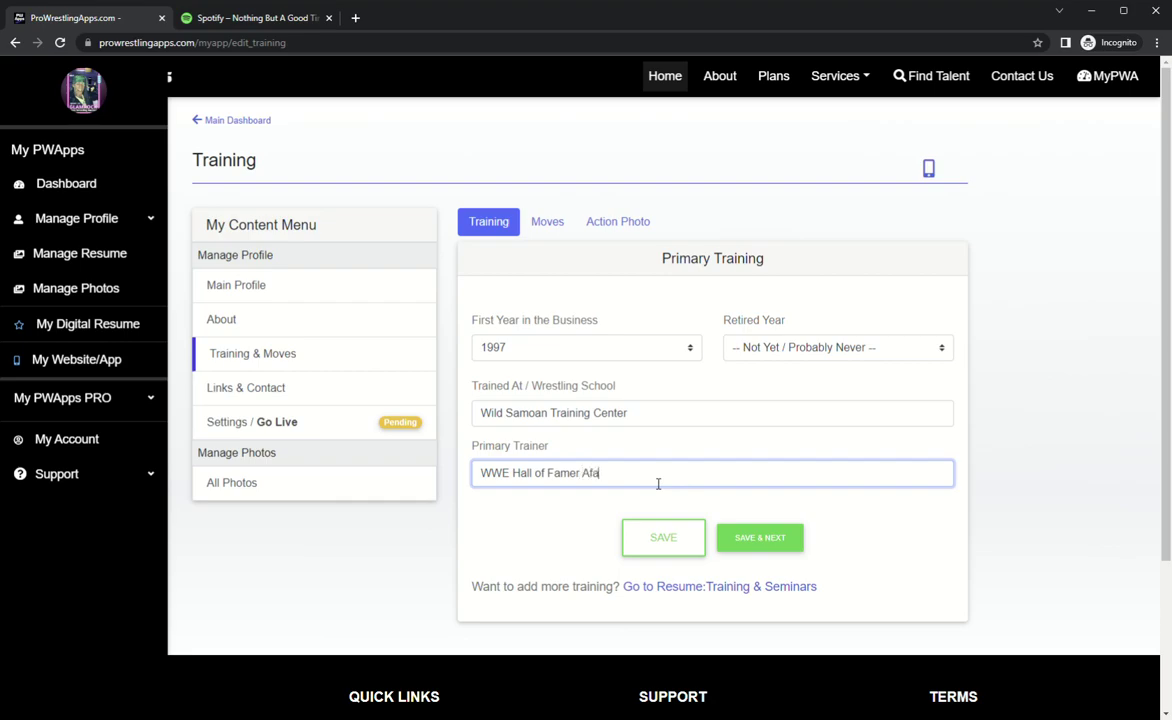
pyautogui.write('Wild ')
pyautogui.write('Samoan')
pyautogui.click(696, 539)
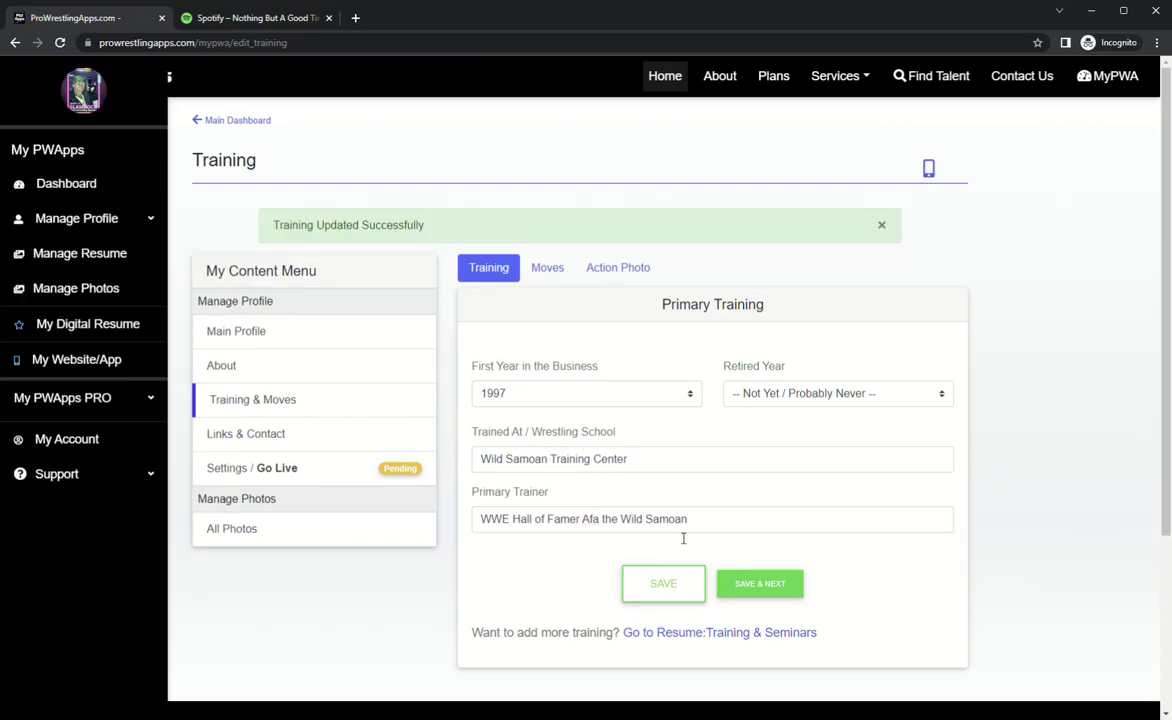
pyautogui.scroll(-1, 600, 490)
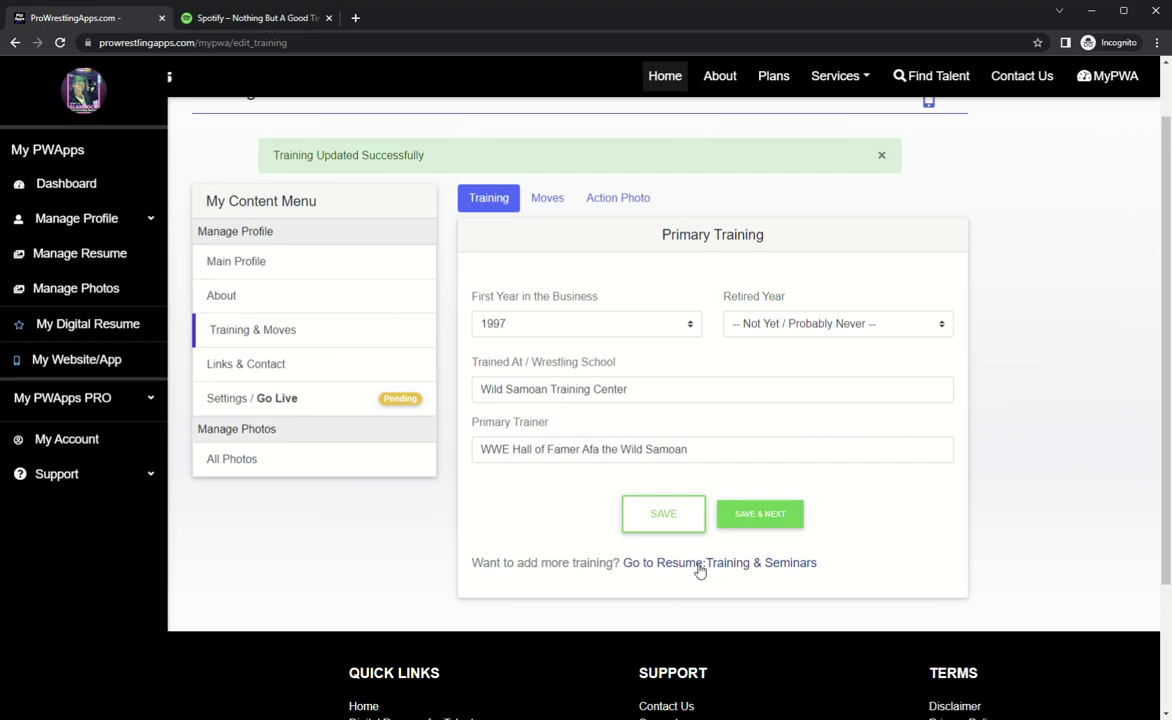
# - On the moves page, pick Flying body press as the finisher with custom name Stage Dive
pyautogui.click(757, 516)
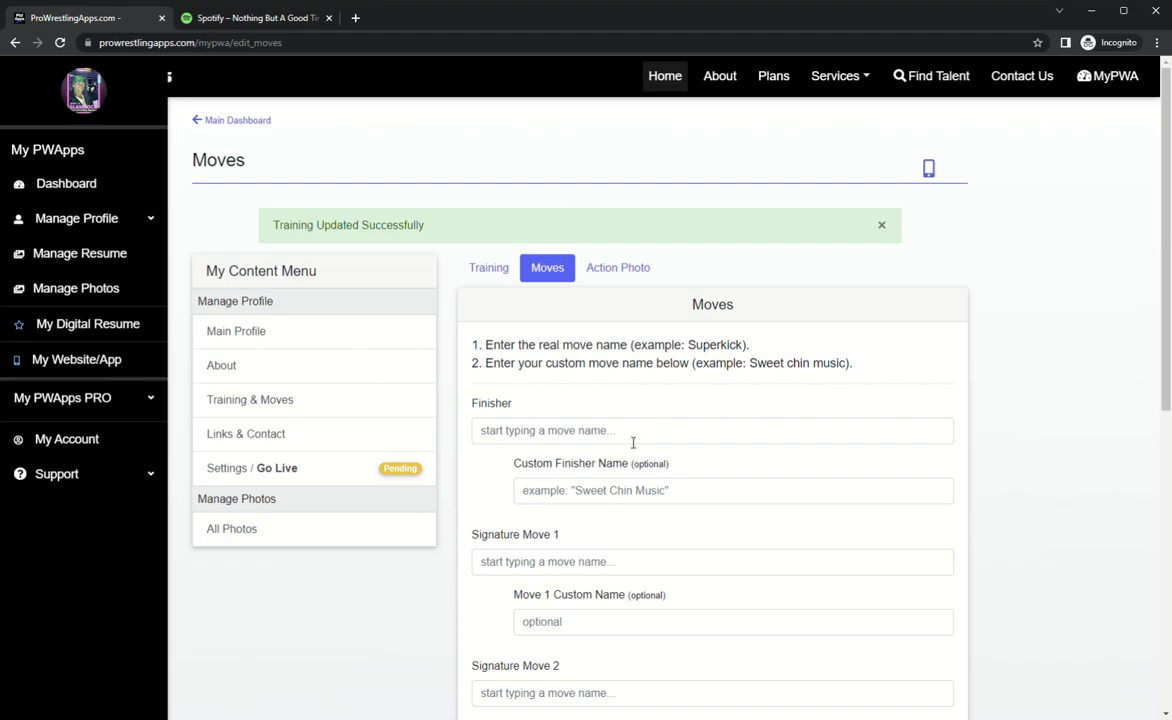
pyautogui.click(633, 441)
pyautogui.write('Fl')
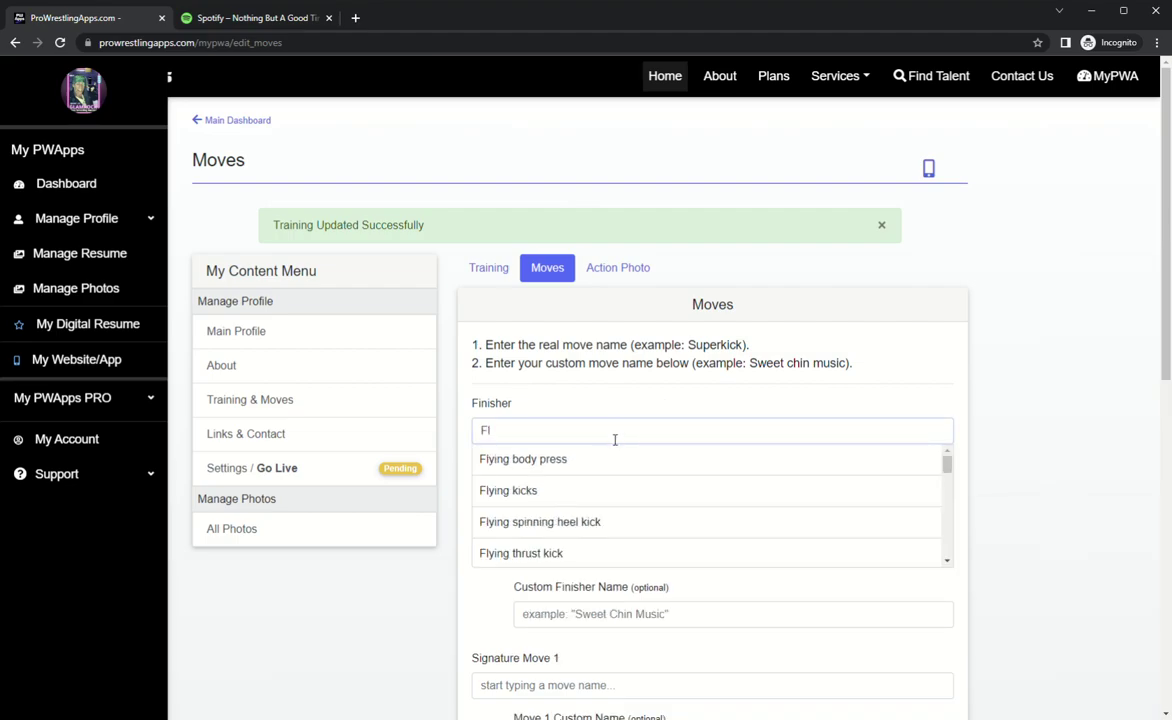
pyautogui.click(599, 460)
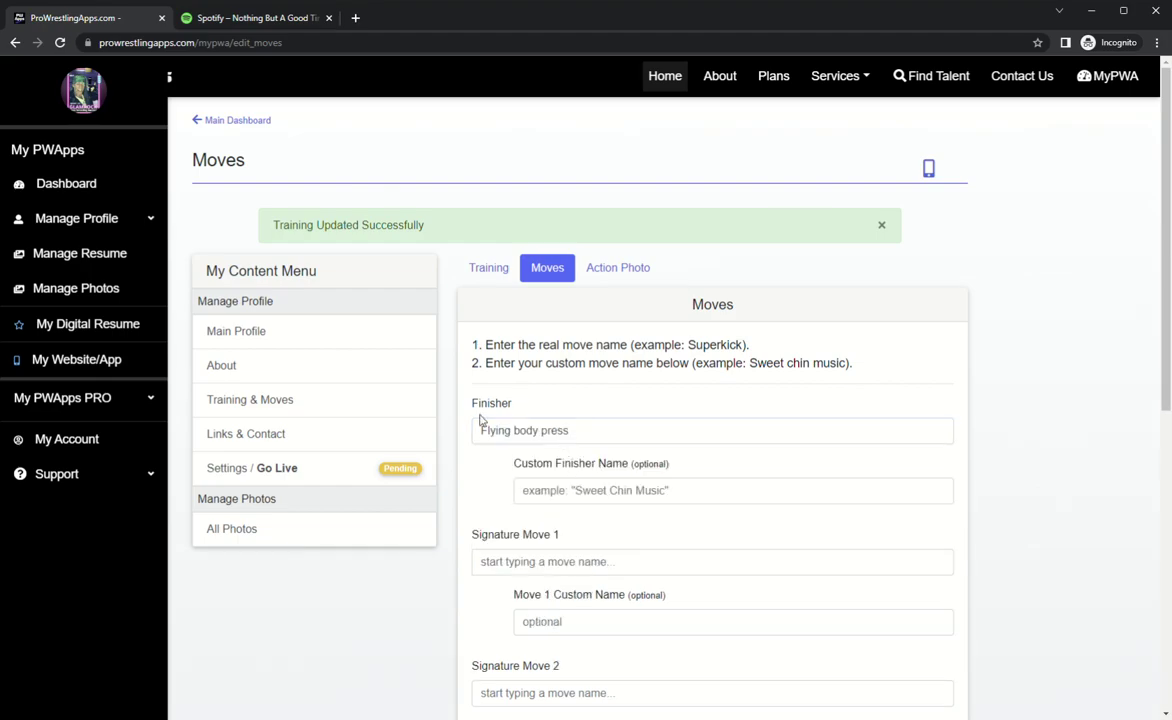
pyautogui.scroll(-1, 577, 382)
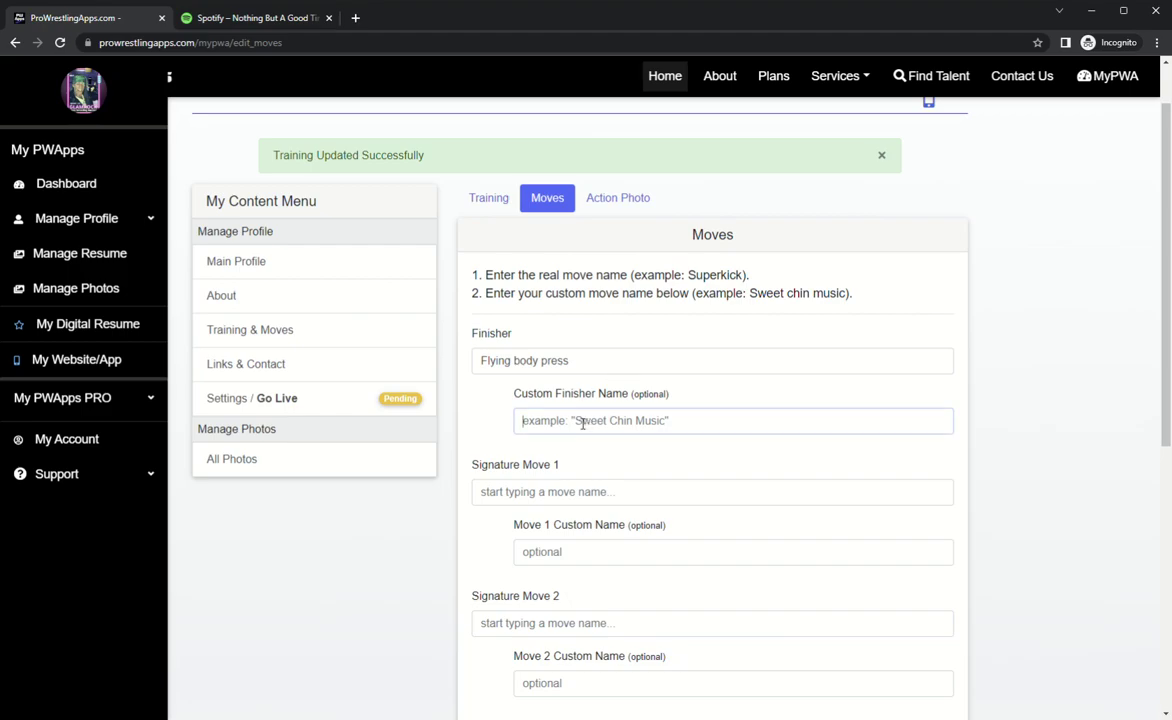
pyautogui.write('Stage Dive')
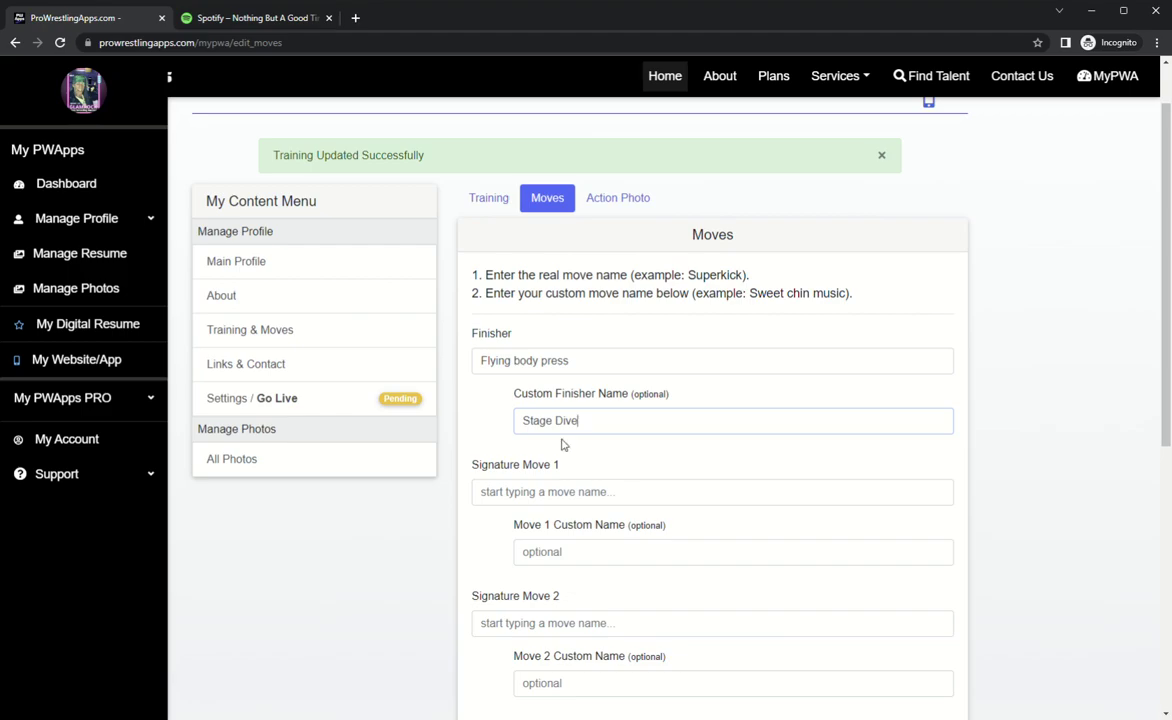
pyautogui.scroll(-2, 531, 484)
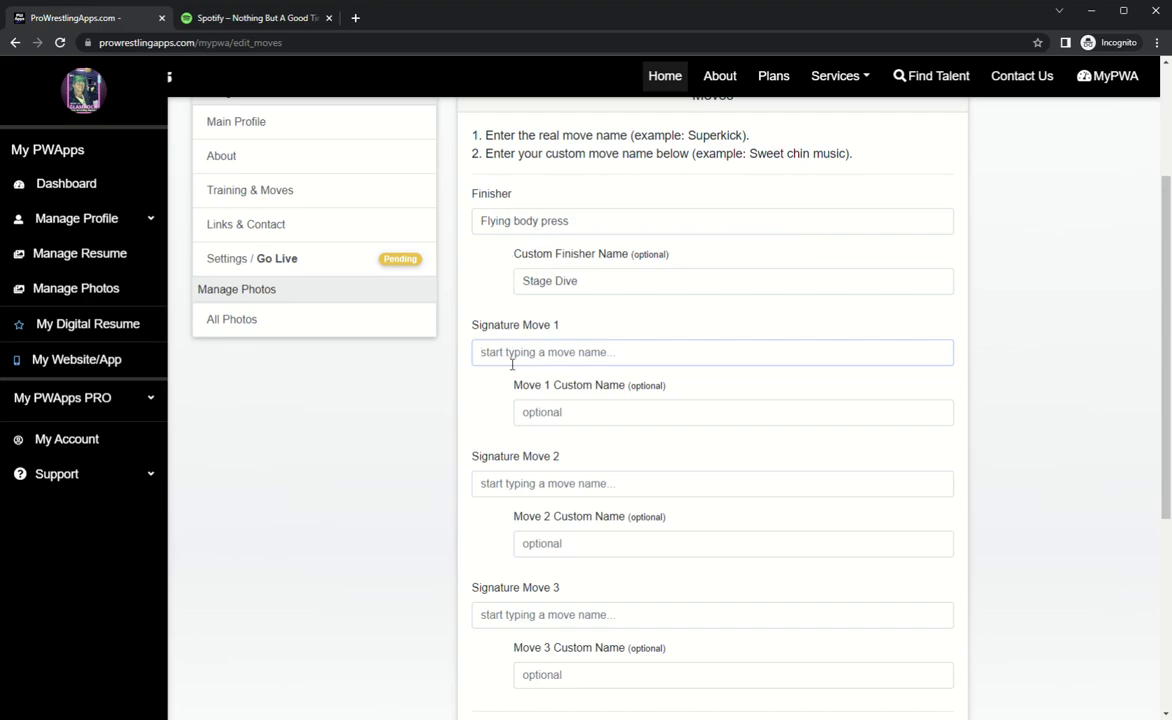
# - Choose Flying forearm smash, Elbow drop and Stinger splash as signature moves 1–3
pyautogui.write('F')
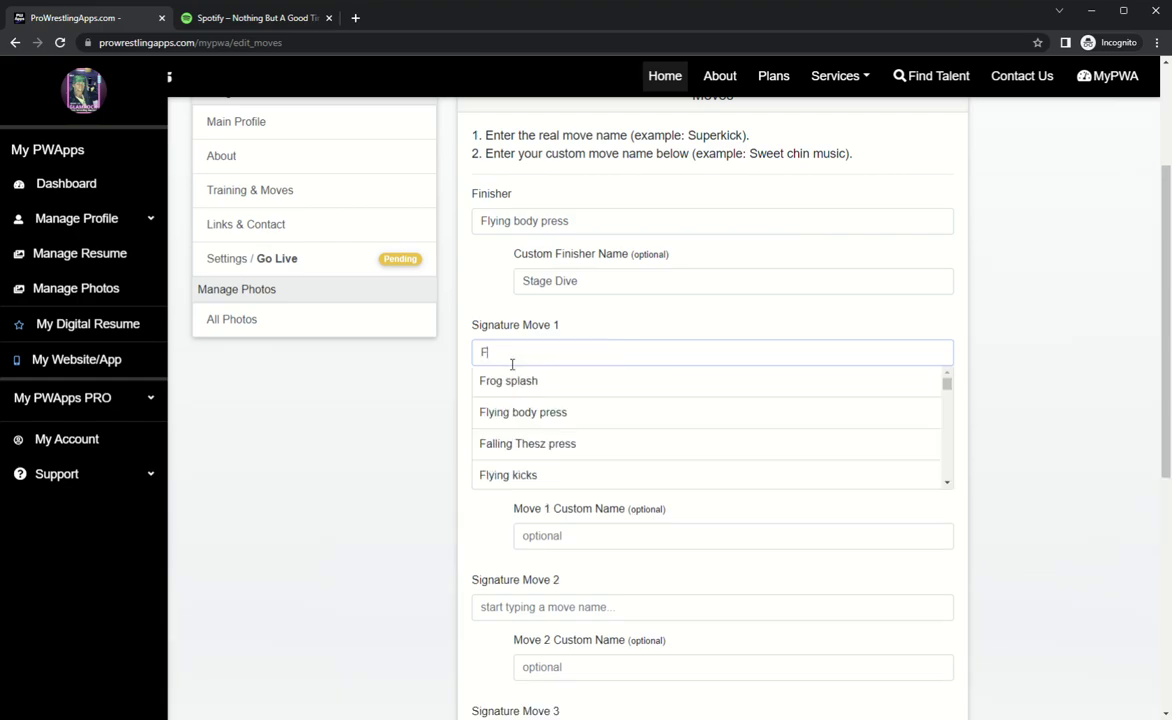
pyautogui.write('l')
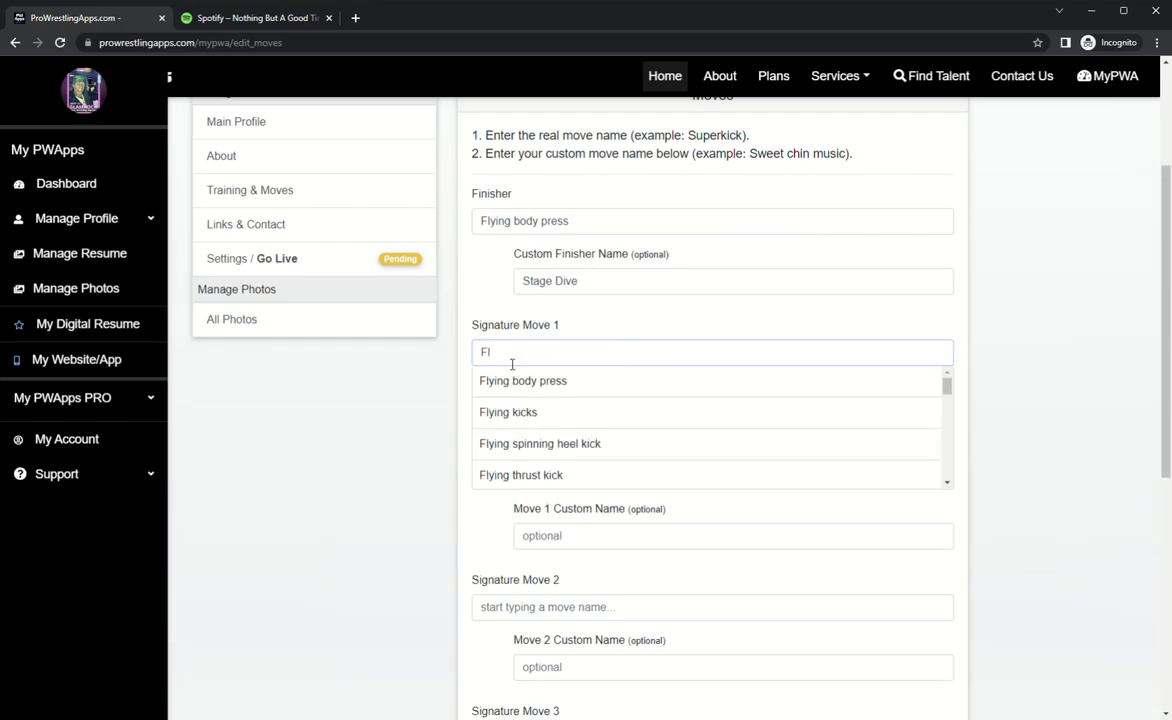
pyautogui.write('ying ')
pyautogui.write('F')
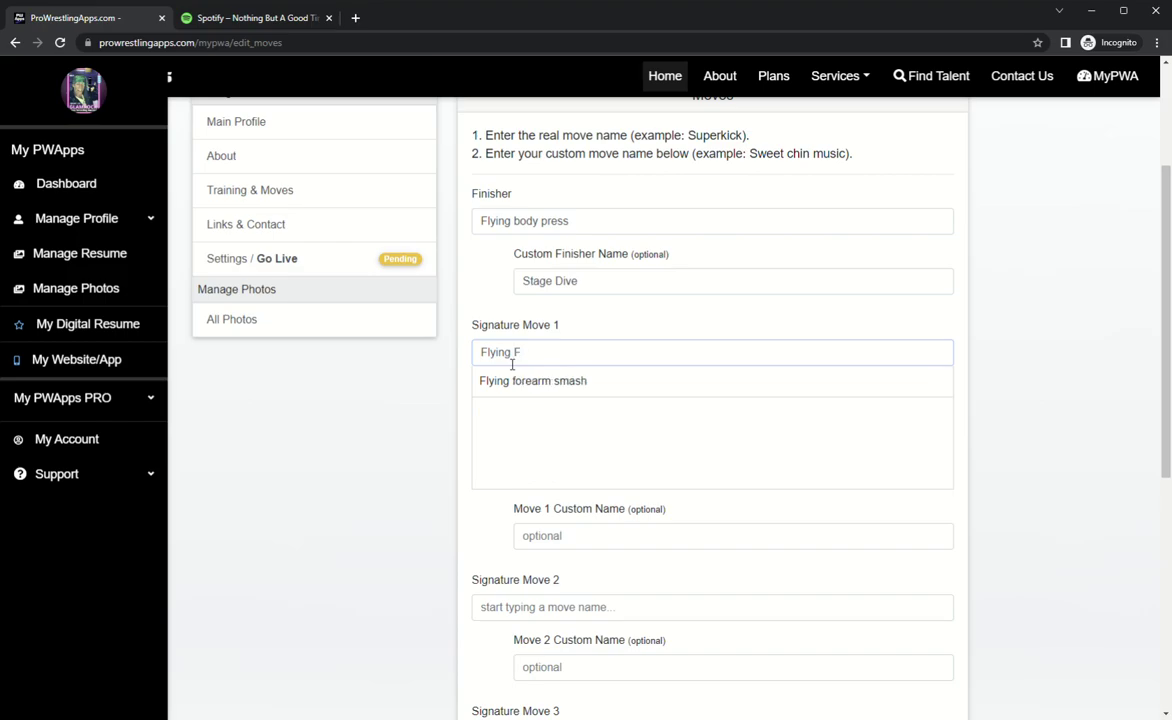
pyautogui.click(568, 388)
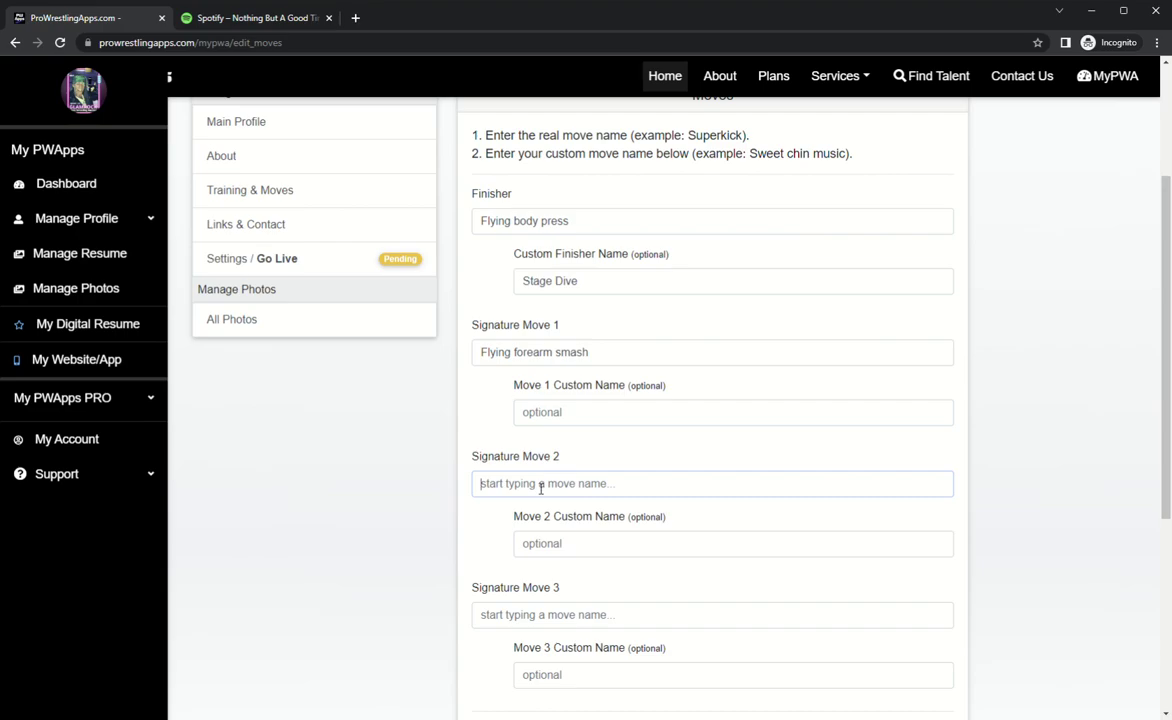
pyautogui.write('Elb')
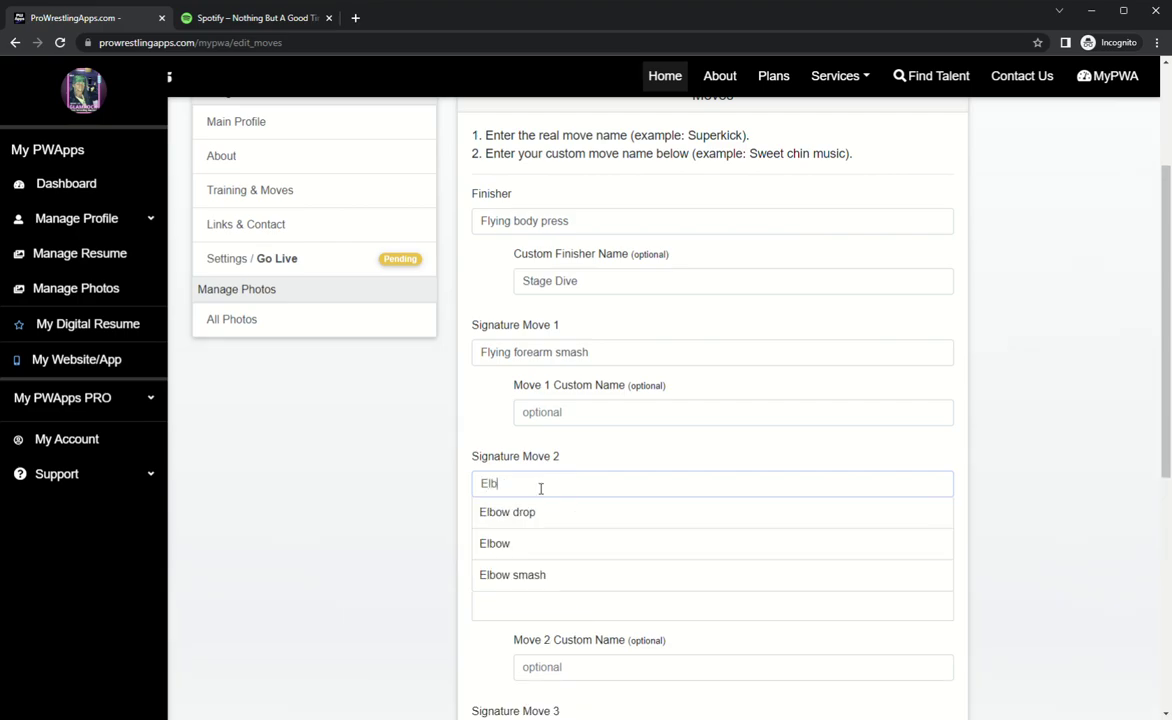
pyautogui.click(536, 510)
pyautogui.scroll(-2, 545, 485)
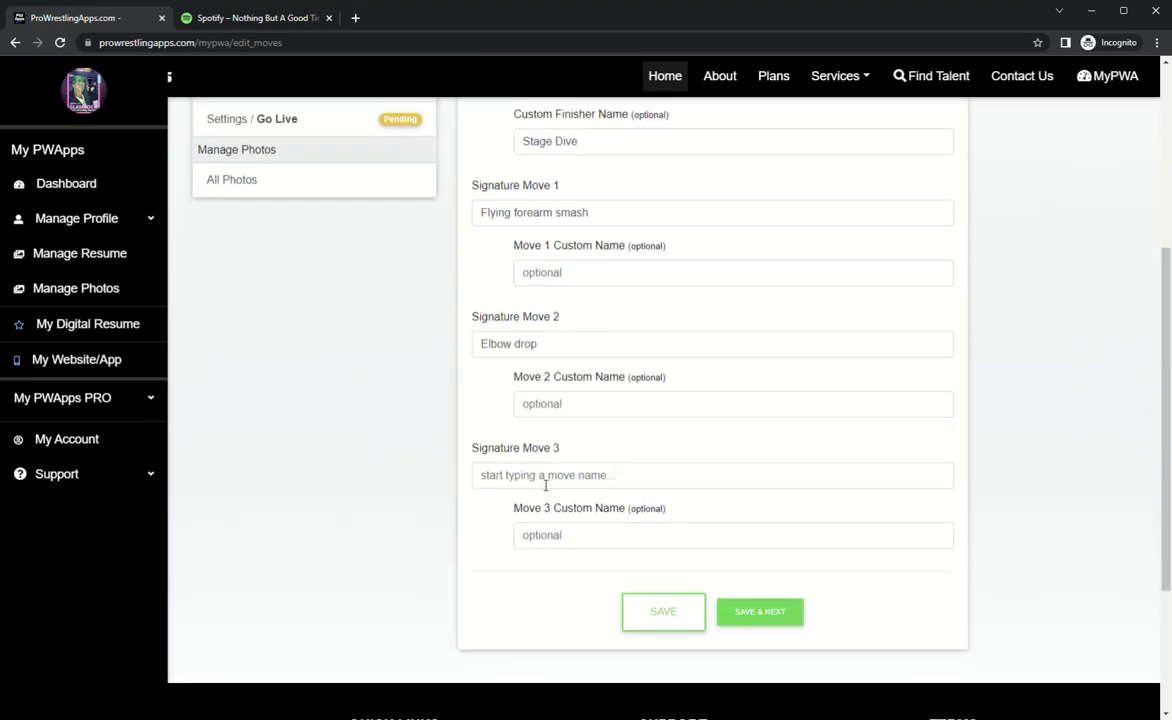
pyautogui.click(545, 485)
pyautogui.write('Av')
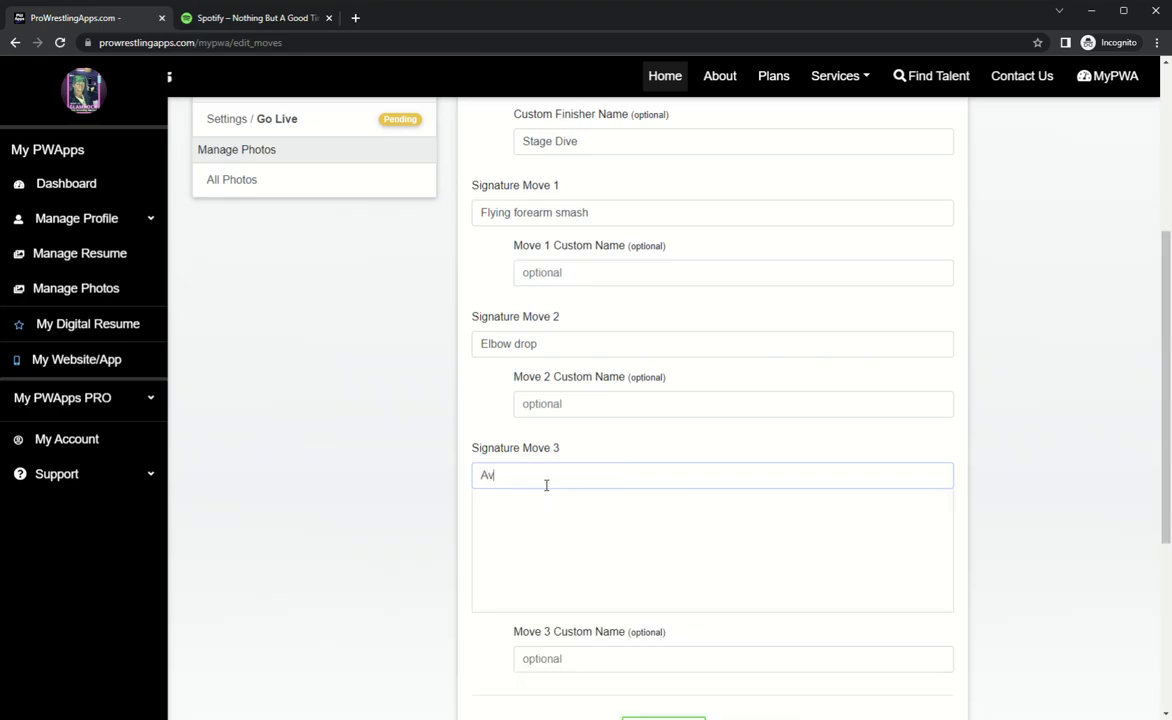
pyautogui.press('BackSpace')
pyautogui.press('BackSpace')
pyautogui.write('S')
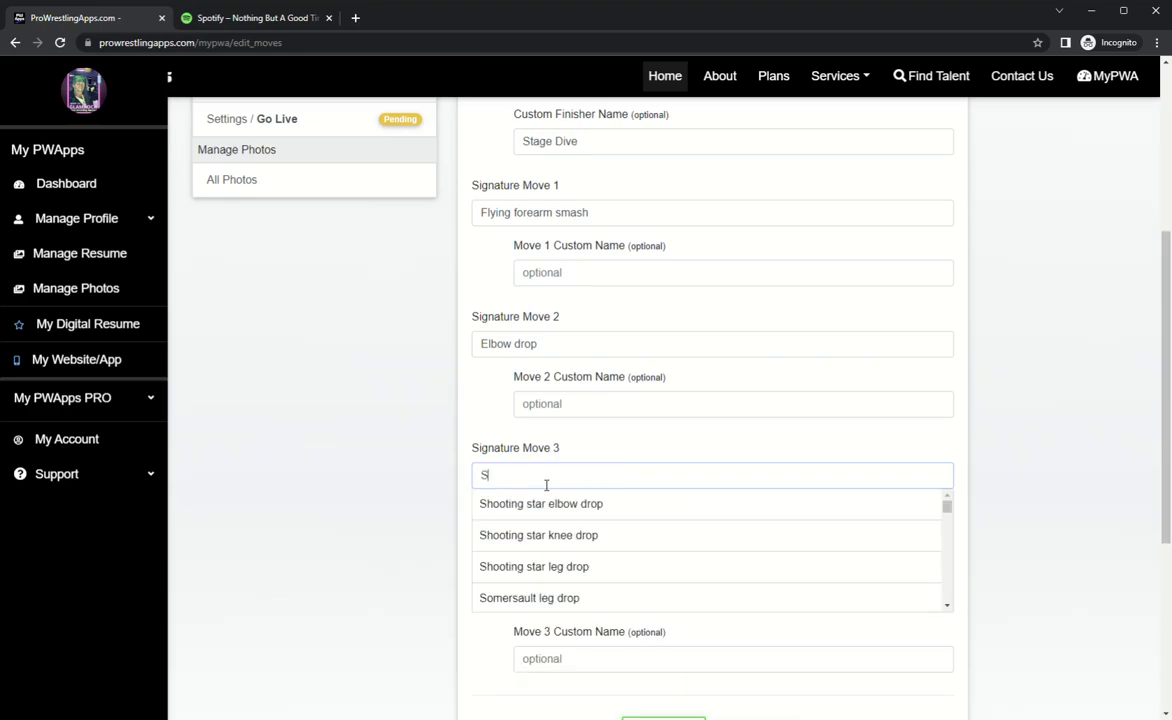
pyautogui.write('ting')
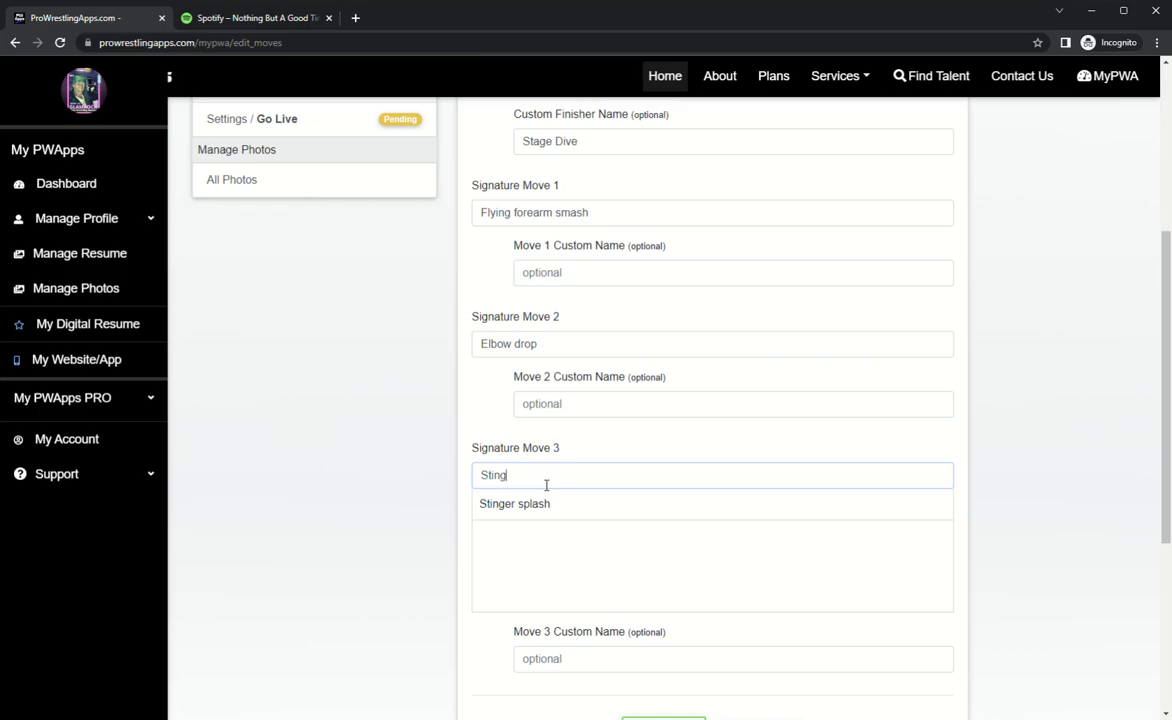
pyautogui.click(544, 506)
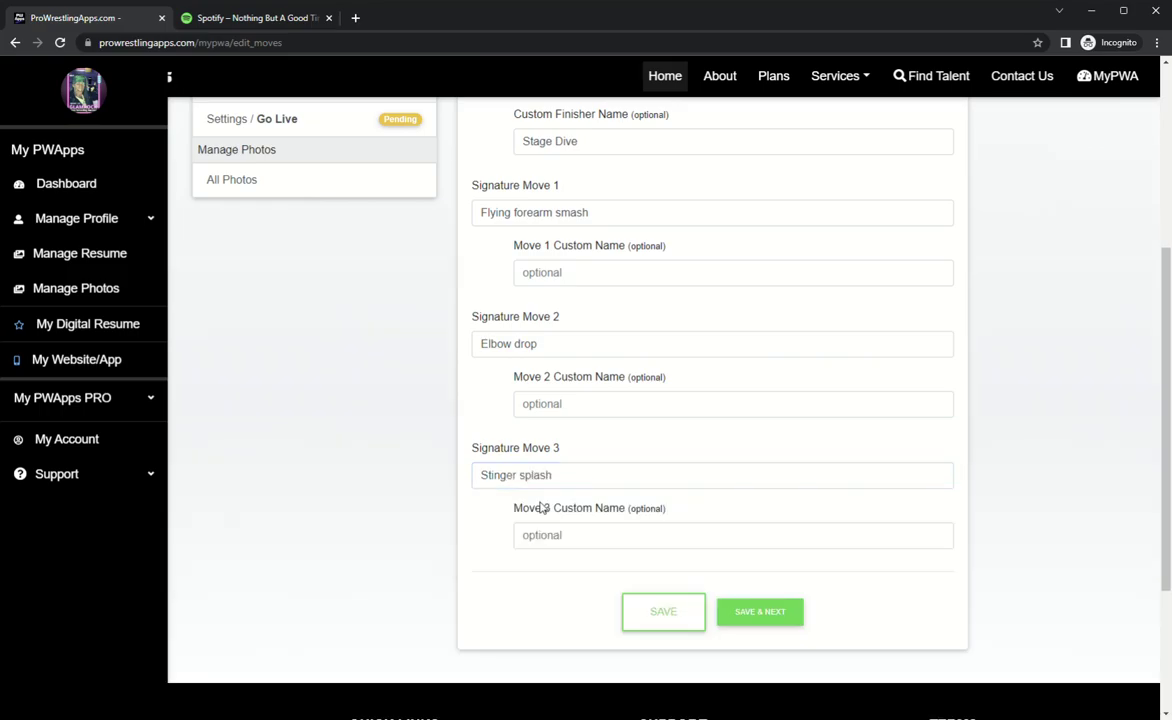
pyautogui.scroll(2, 648, 542)
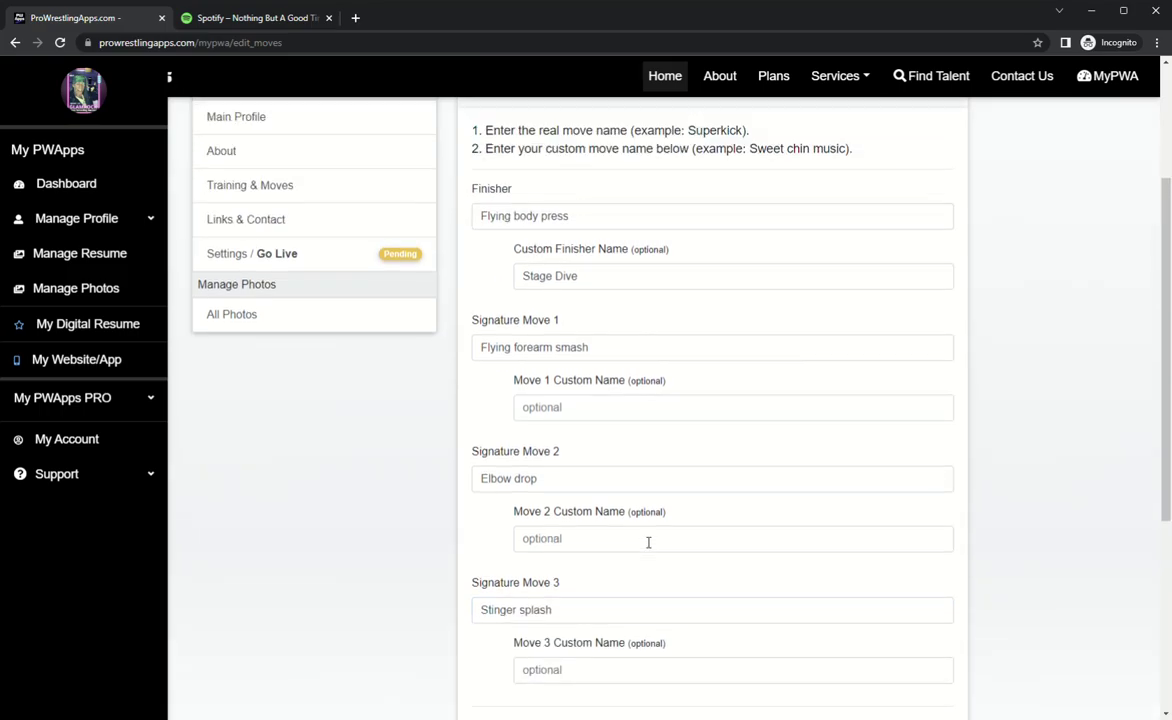
pyautogui.scroll(-2, 649, 545)
pyautogui.scroll(2, 660, 600)
pyautogui.scroll(1, 662, 602)
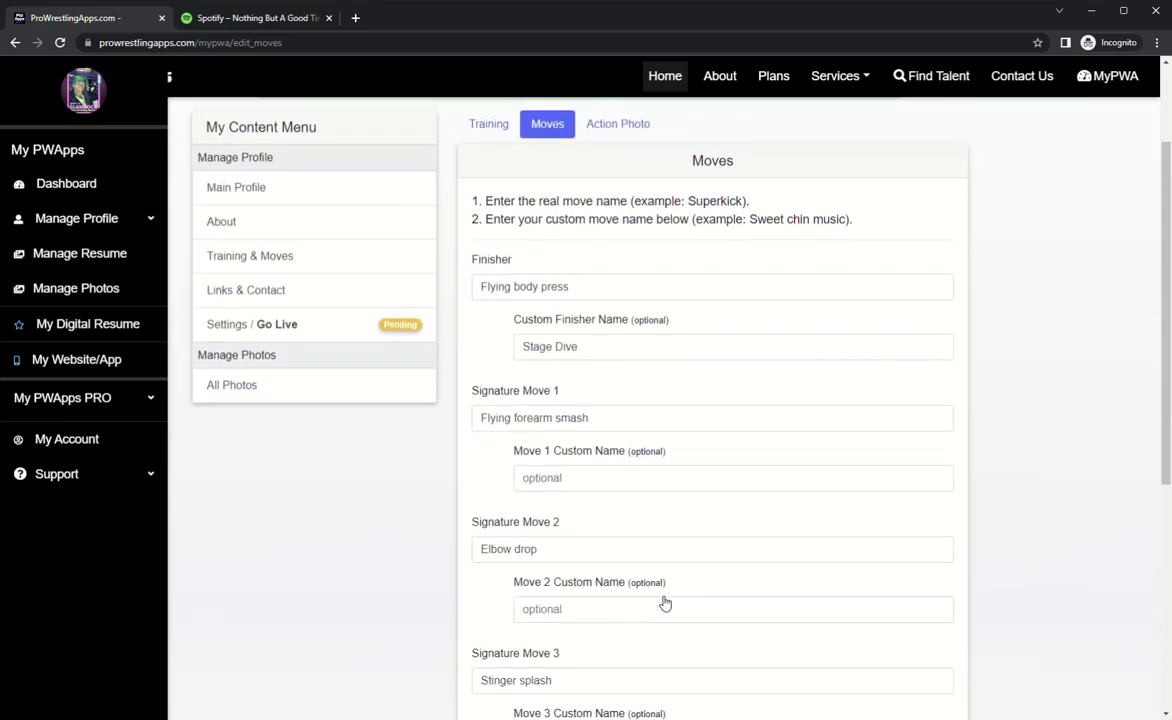
pyautogui.scroll(-3, 662, 590)
# - Save the moves, then browse to d3-other.jpg and update it as the action photo
pyautogui.click(755, 614)
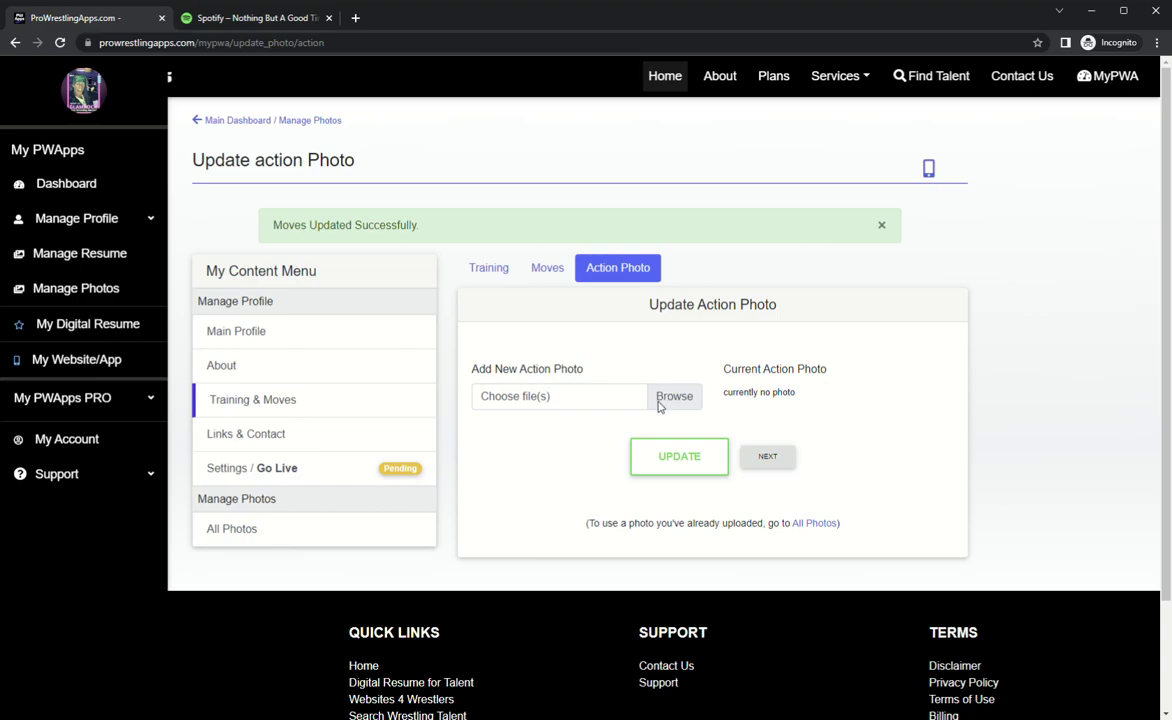
pyautogui.click(658, 405)
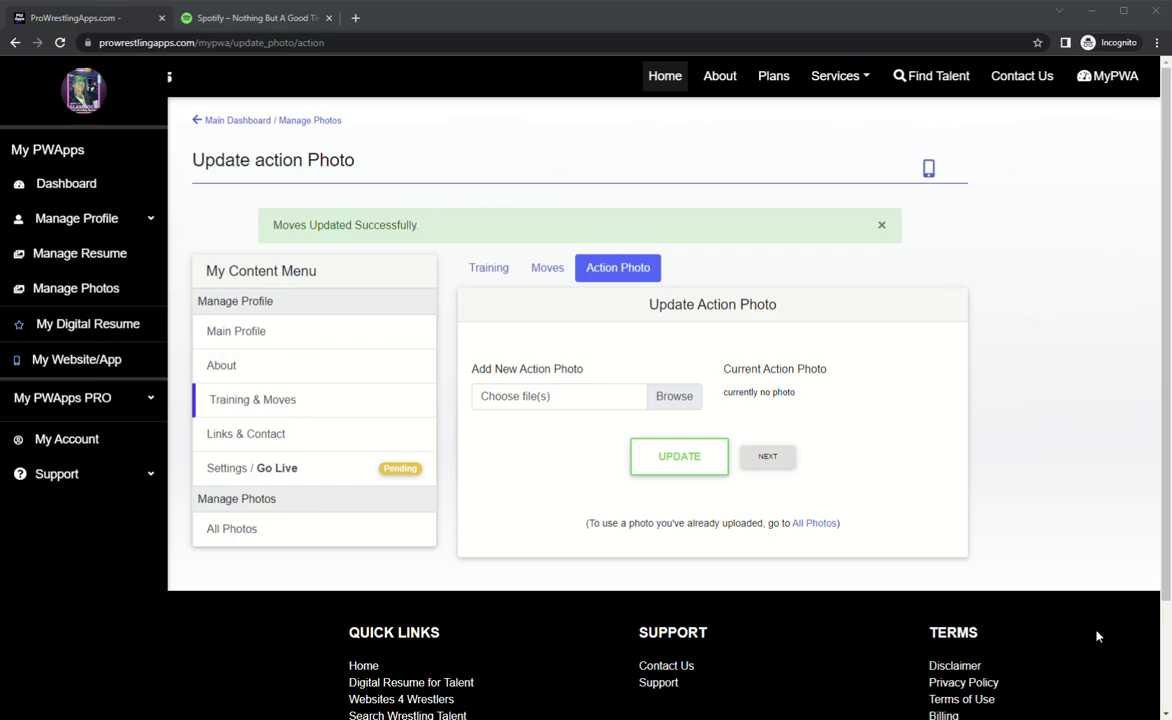
pyautogui.press('Return')
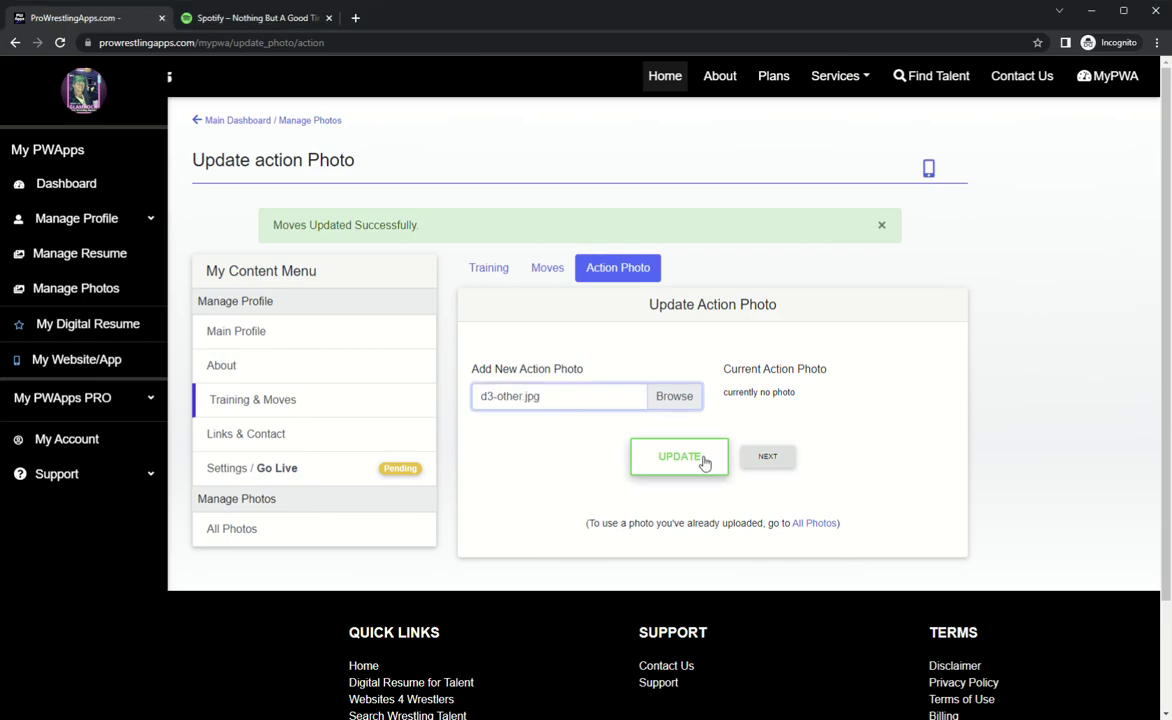
pyautogui.click(704, 462)
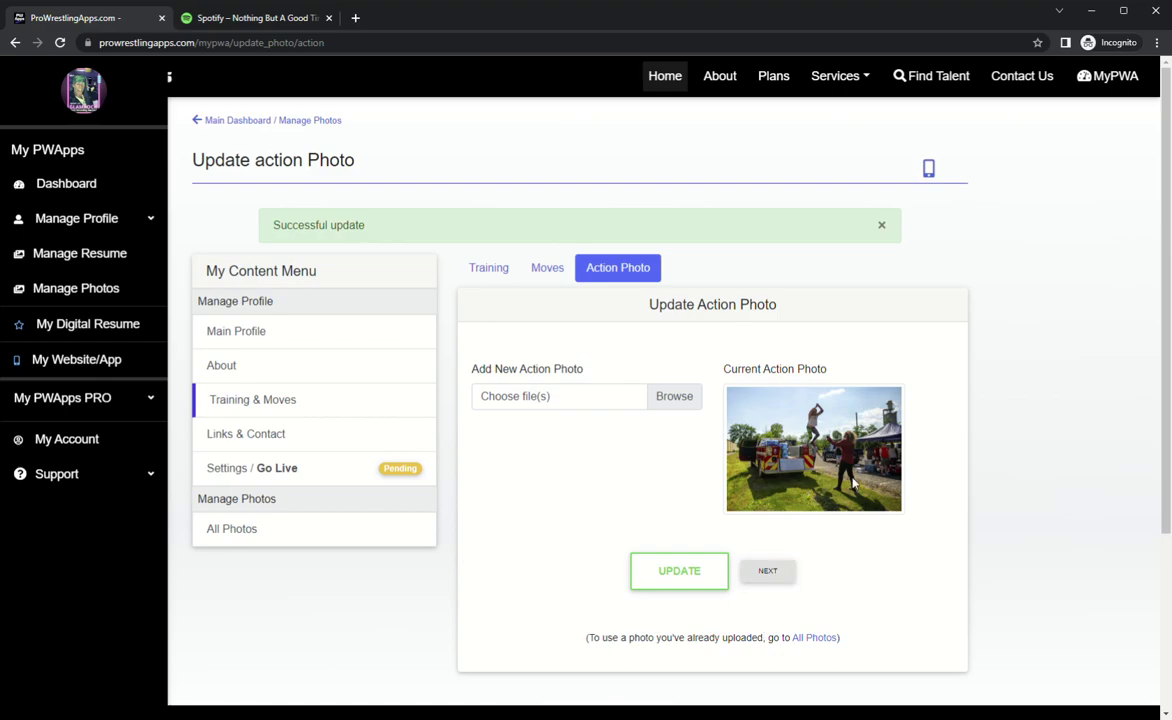
# - Move on to Links & Contact and launch the phone-style website preview in a new tab
pyautogui.click(786, 578)
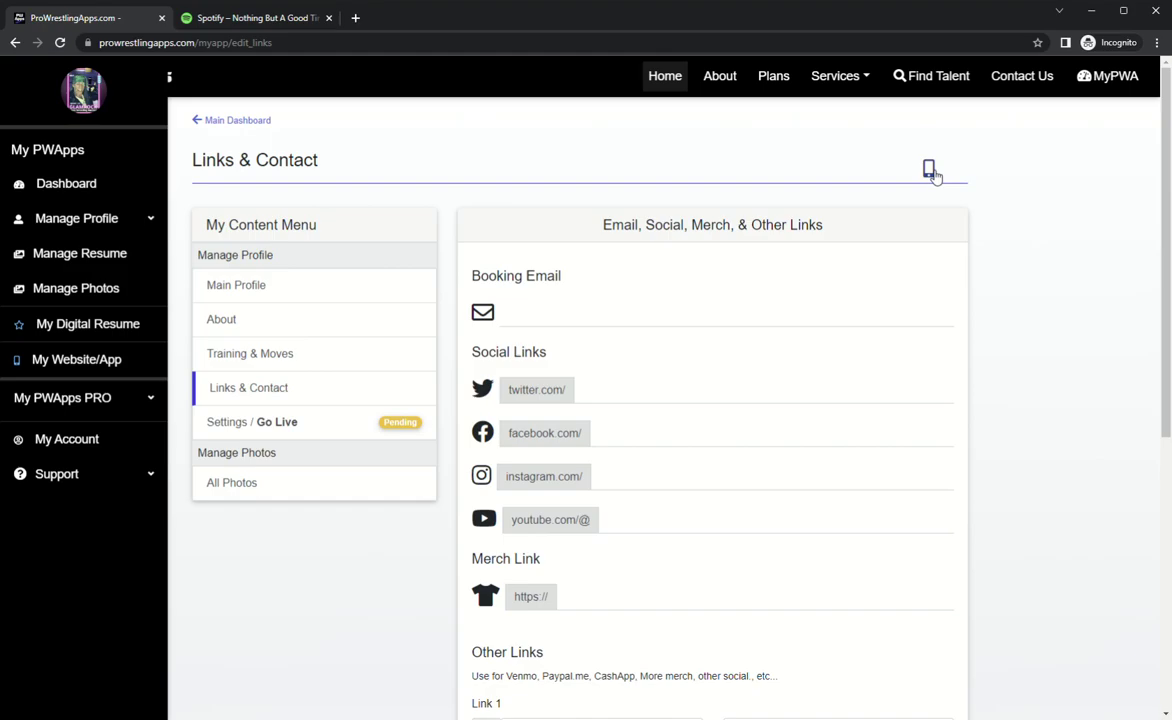
pyautogui.click(930, 172)
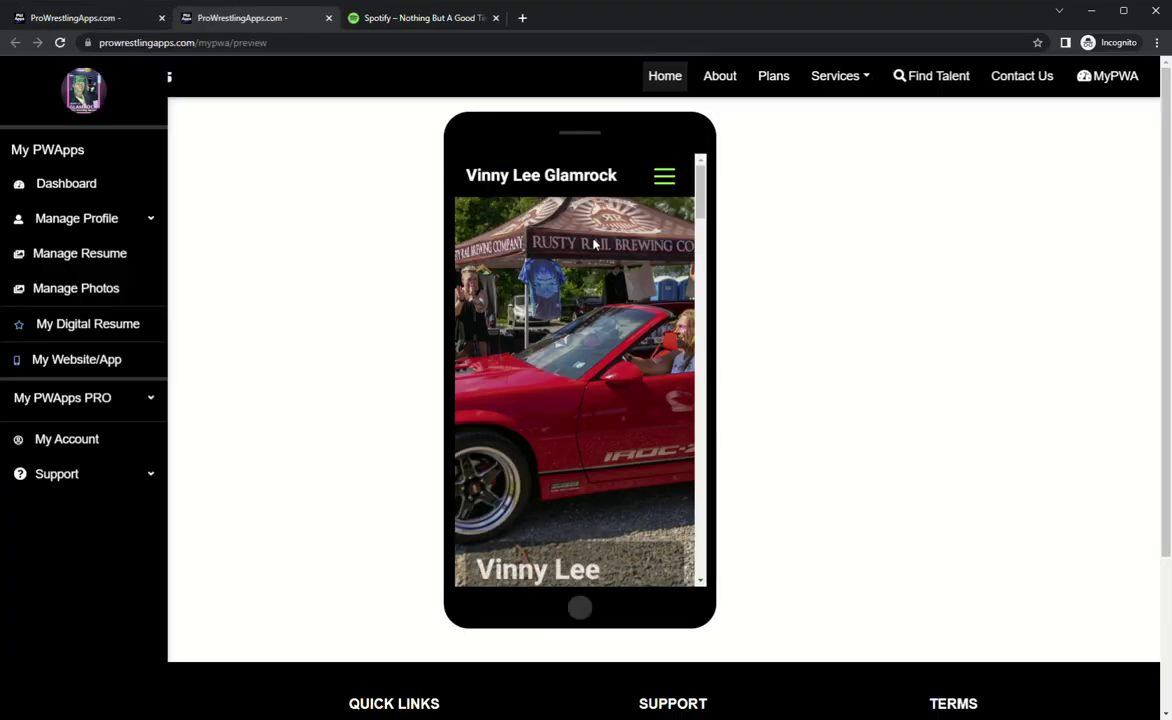
pyautogui.scroll(-3, 627, 310)
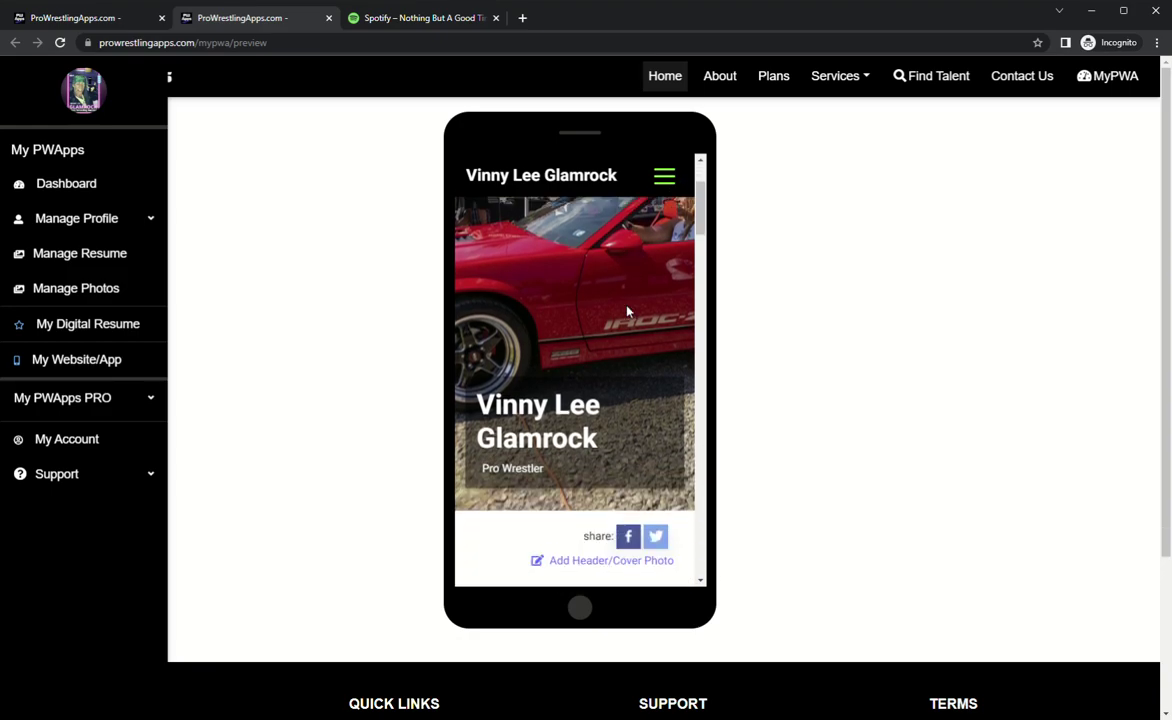
pyautogui.scroll(3, 627, 310)
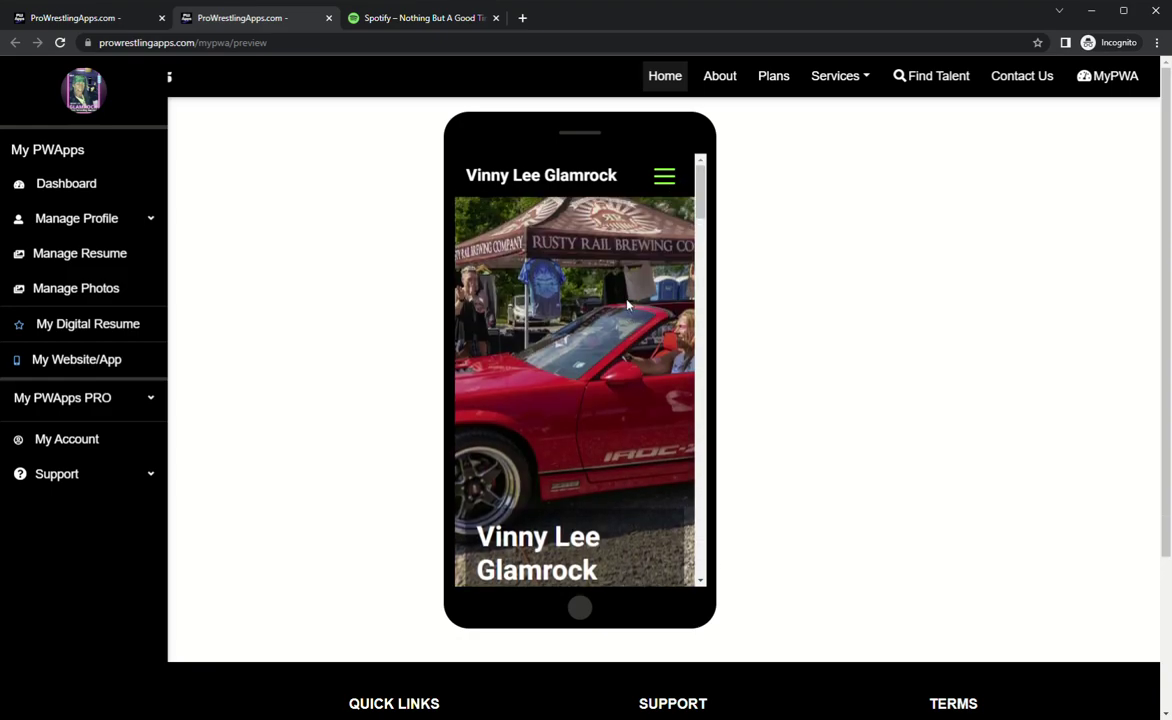
pyautogui.click(661, 188)
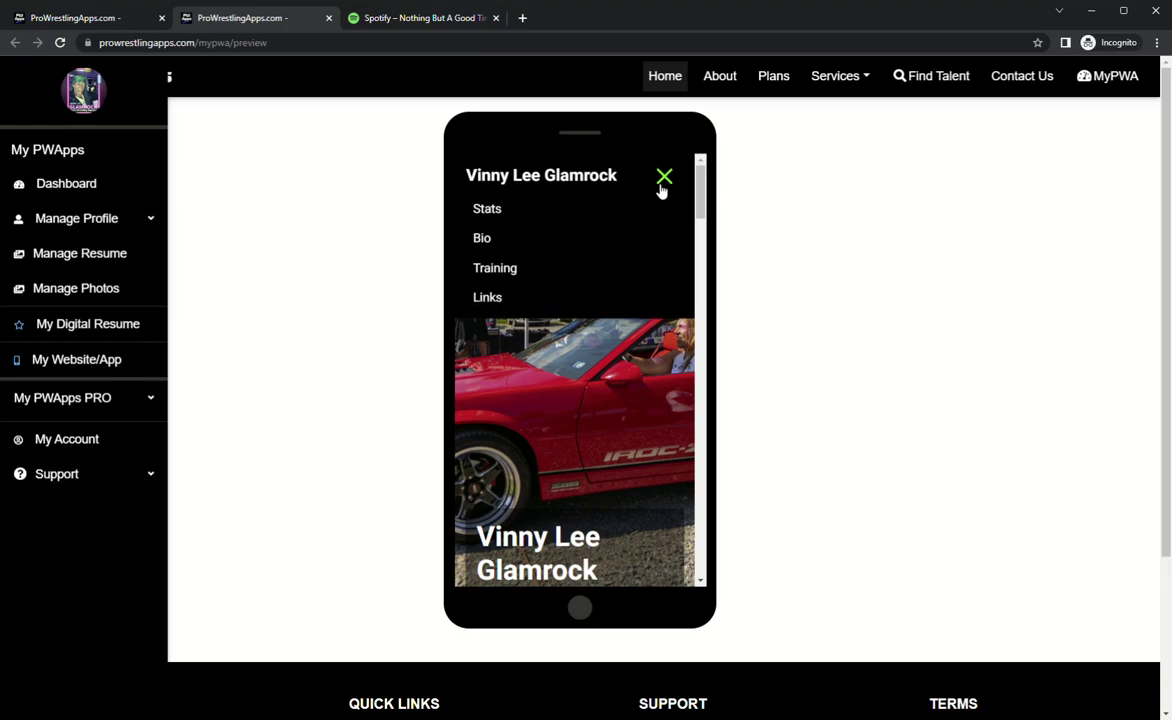
pyautogui.click(662, 184)
pyautogui.scroll(-1, 645, 257)
pyautogui.scroll(-2, 645, 257)
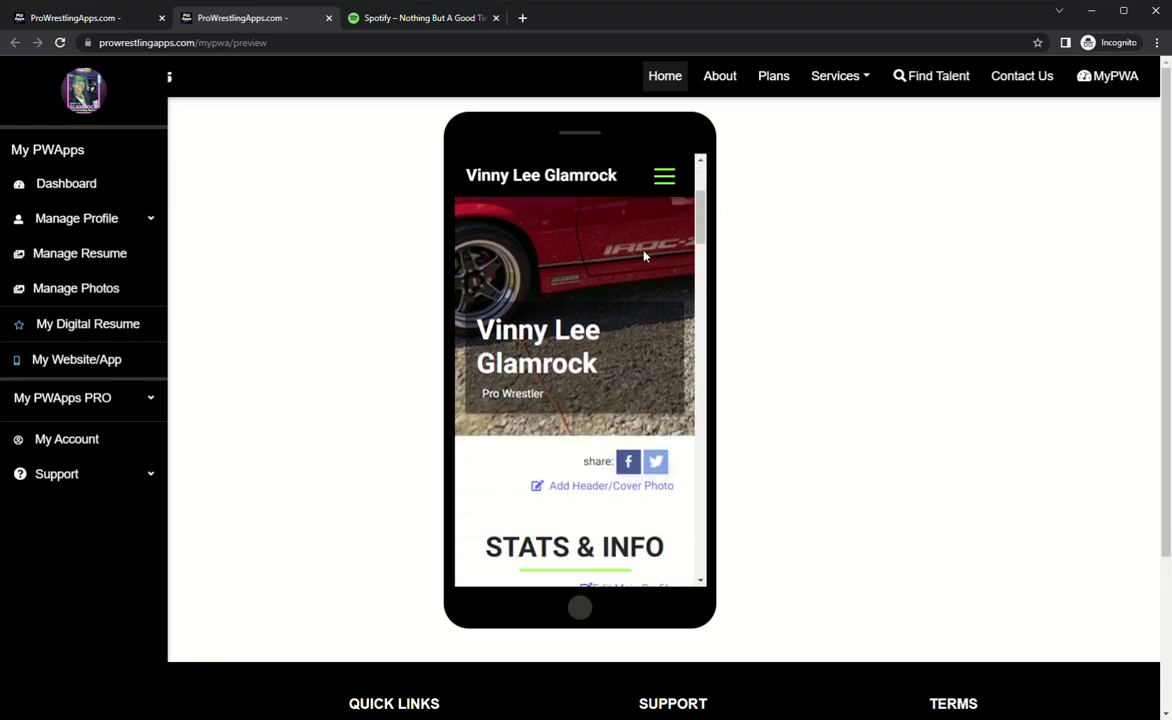
pyautogui.scroll(3, 630, 262)
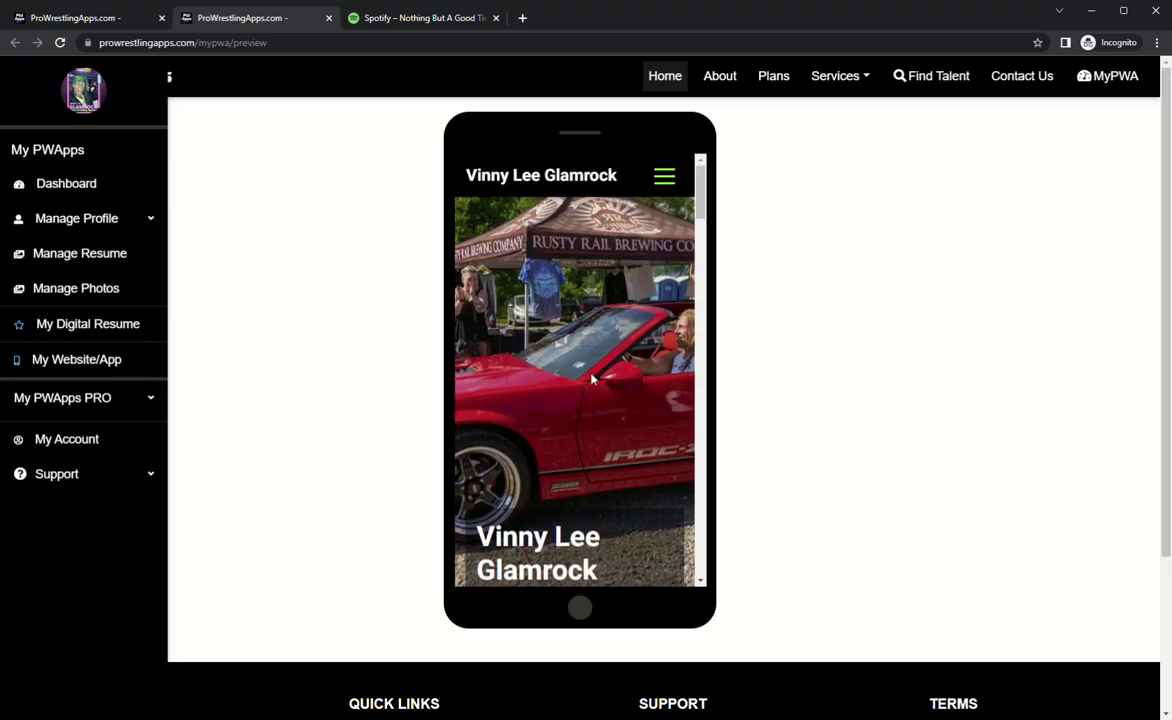
pyautogui.scroll(-3, 591, 379)
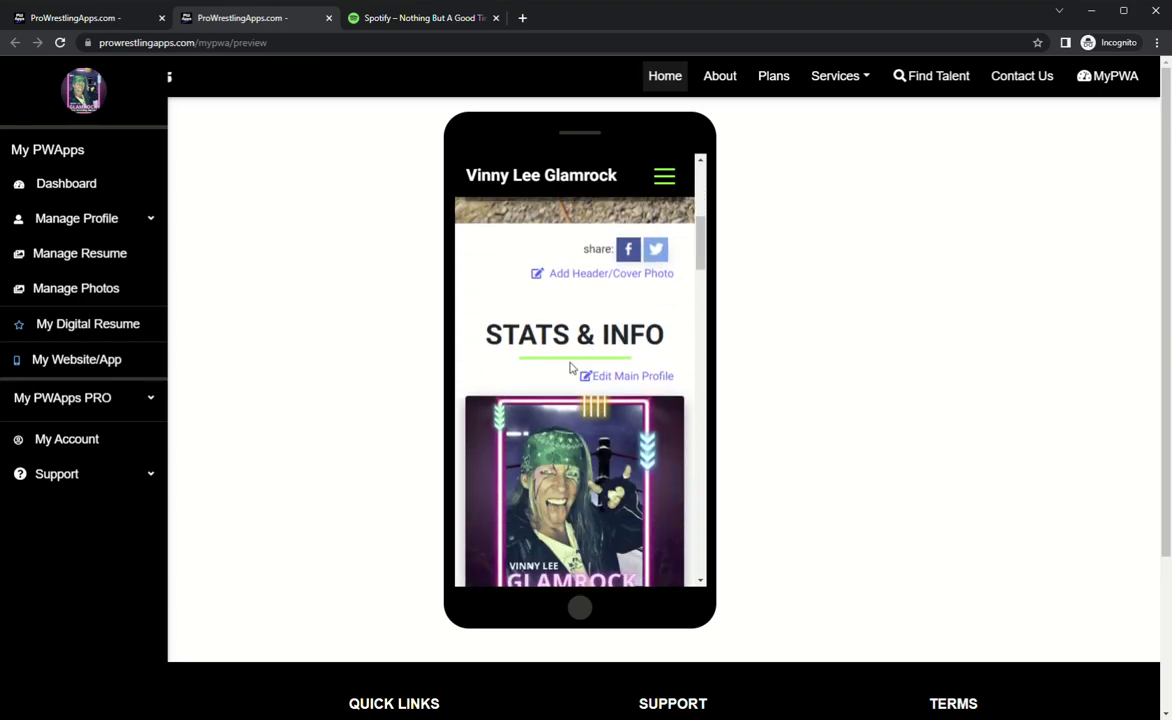
pyautogui.scroll(-5, 570, 368)
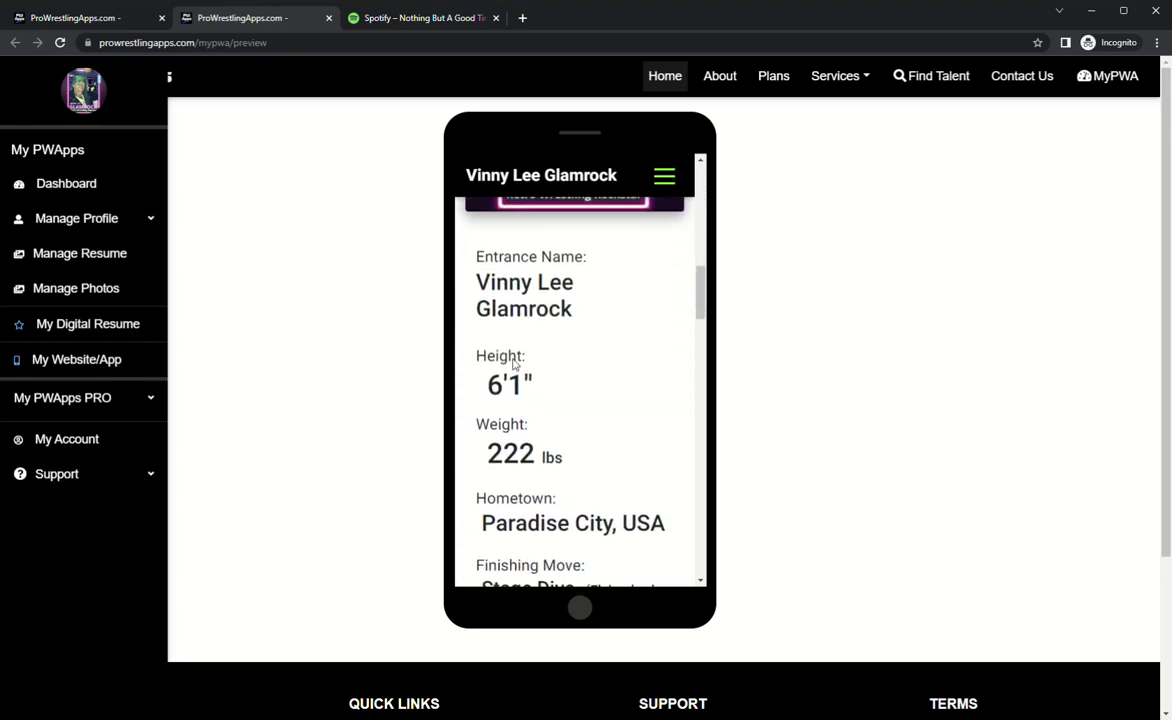
pyautogui.scroll(-4, 513, 364)
pyautogui.scroll(2, 508, 398)
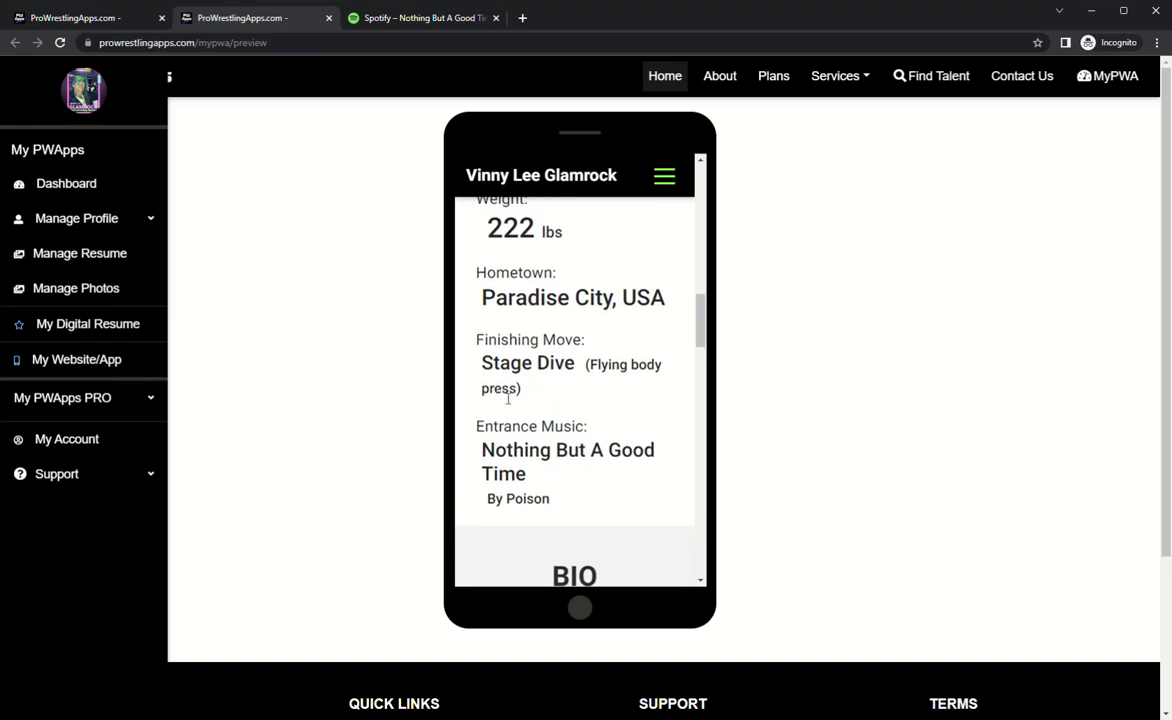
pyautogui.scroll(-5, 523, 385)
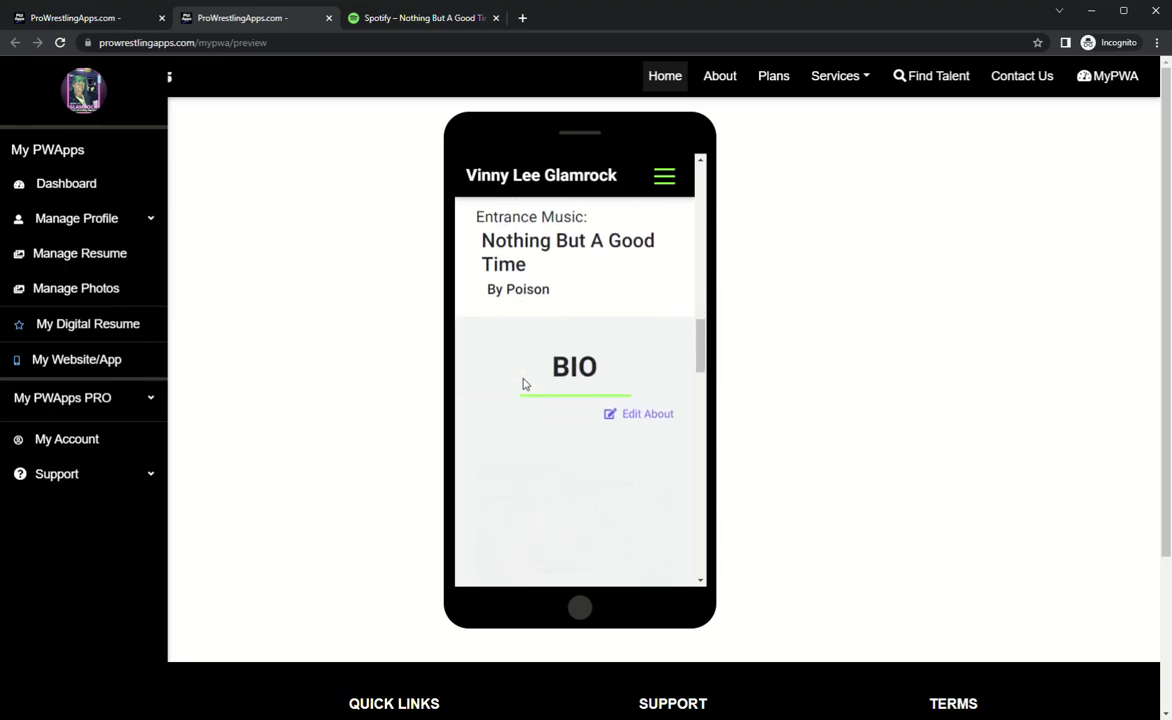
pyautogui.scroll(-2, 523, 385)
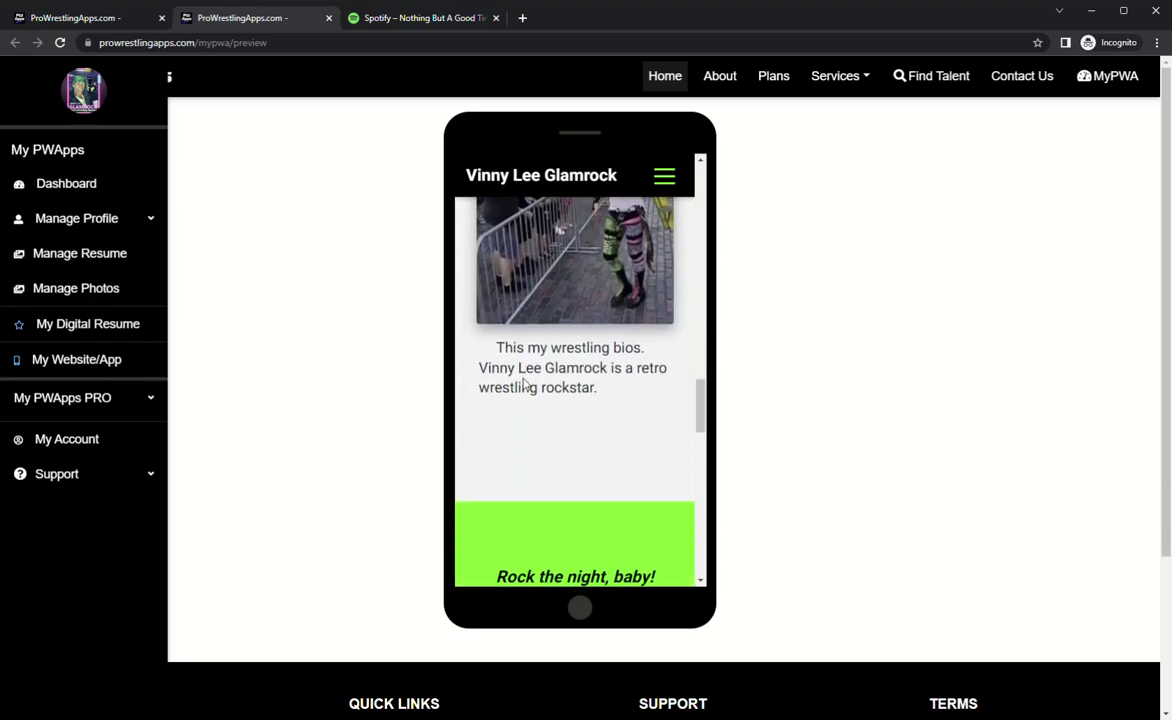
pyautogui.scroll(-1, 578, 384)
pyautogui.scroll(-2, 578, 384)
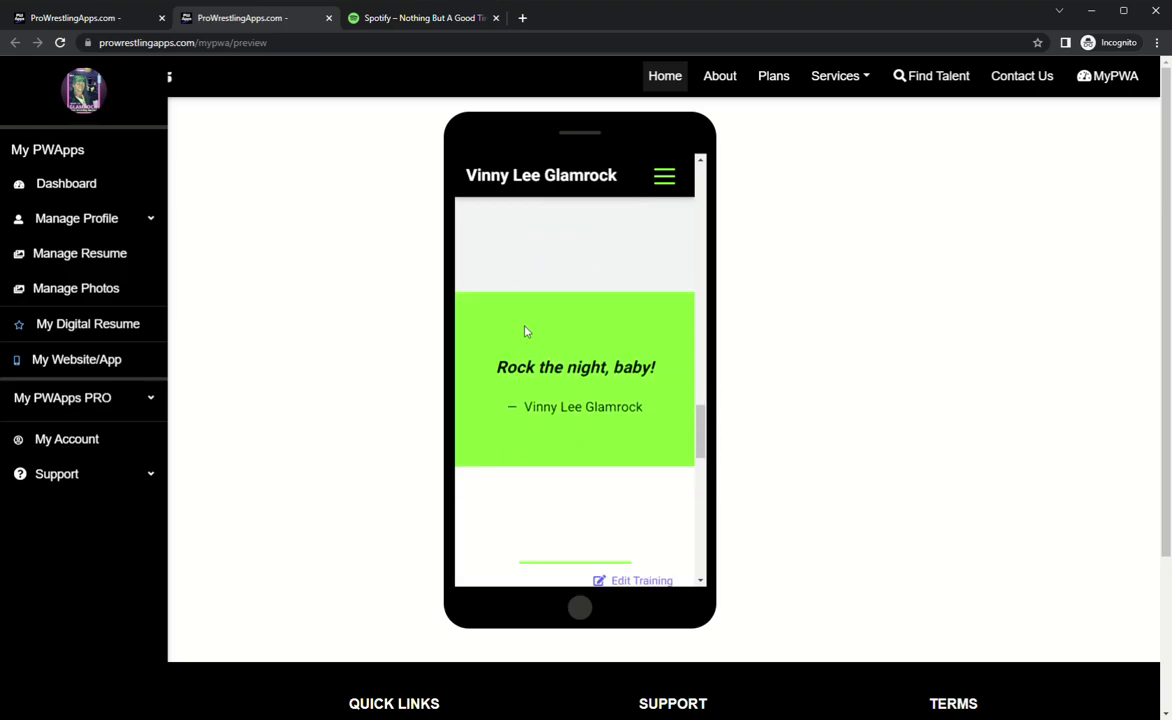
pyautogui.moveTo(518, 370); pyautogui.dragTo(641, 371)
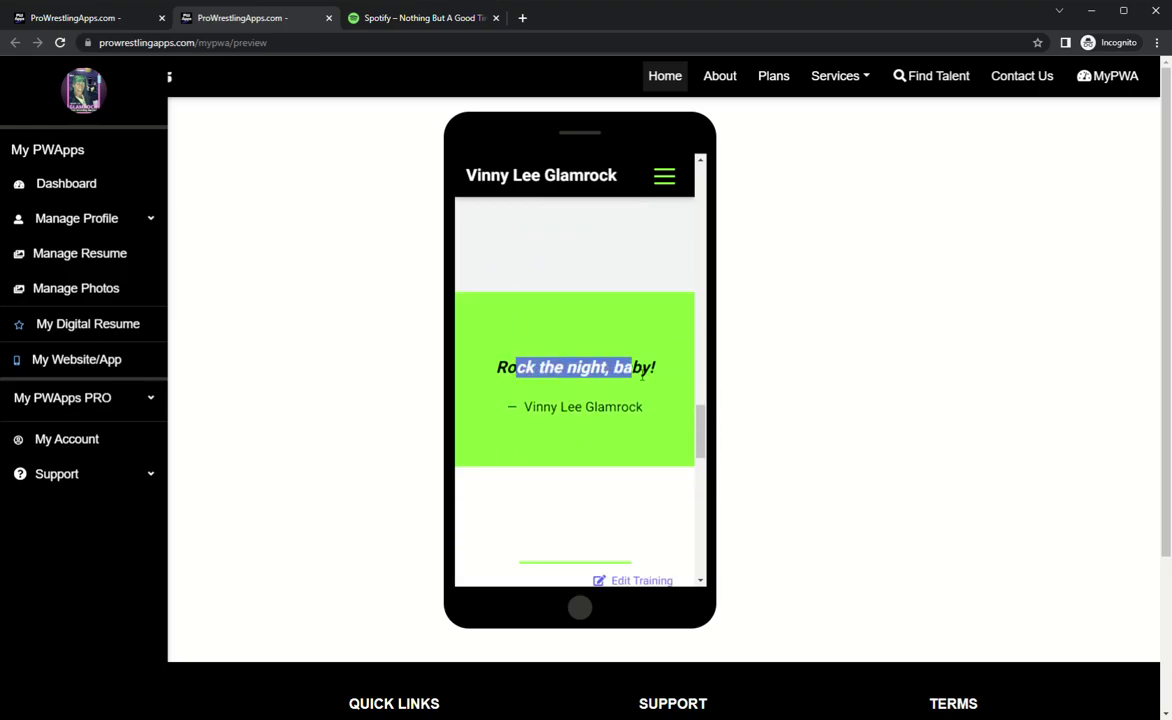
pyautogui.tripleClick(637, 369)
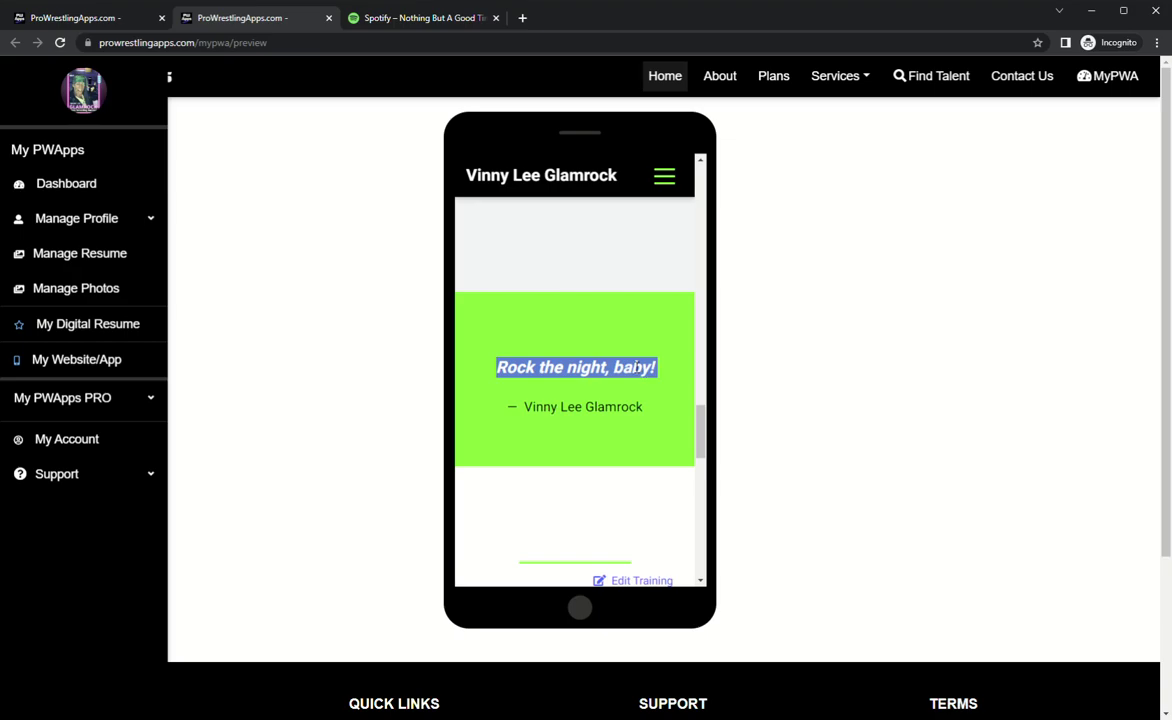
pyautogui.click(620, 333)
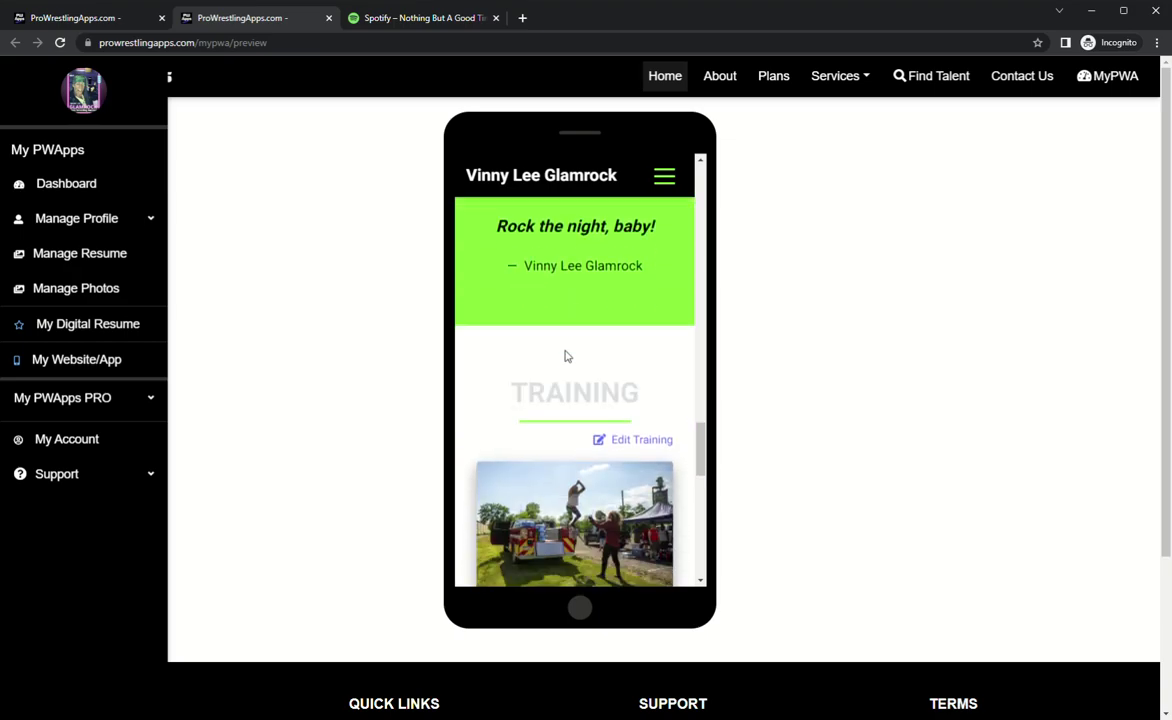
pyautogui.scroll(-3, 566, 350)
pyautogui.scroll(-1, 554, 400)
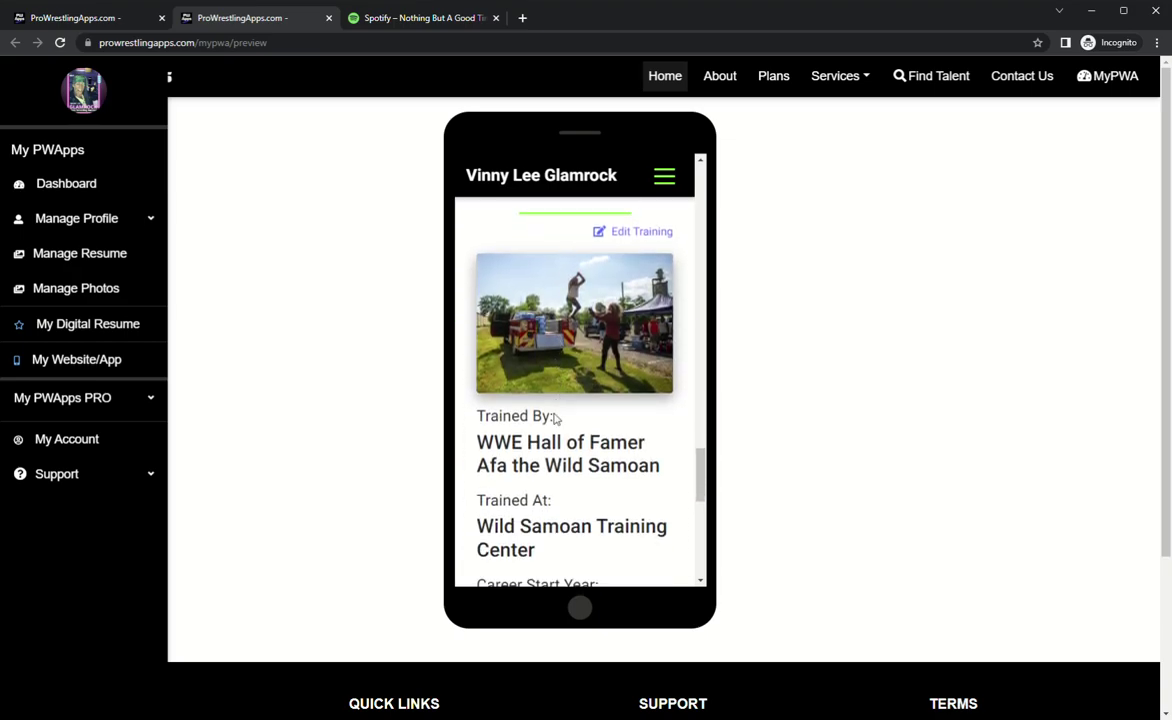
pyautogui.scroll(-3, 550, 449)
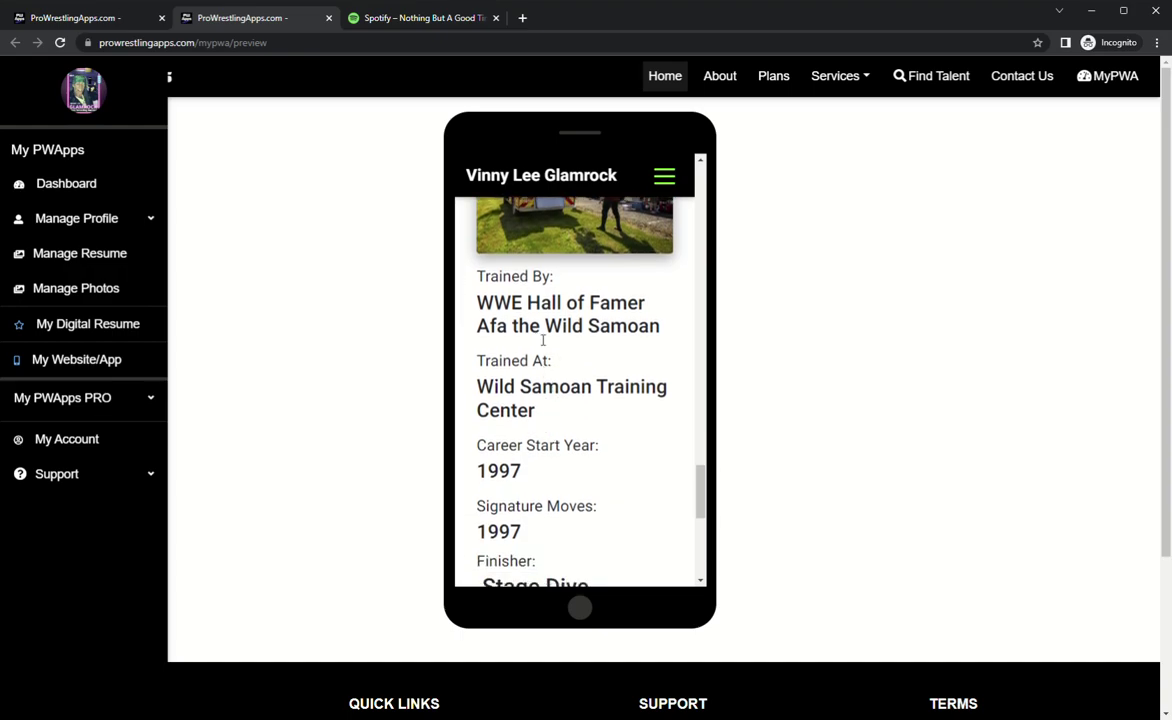
pyautogui.scroll(-3, 531, 352)
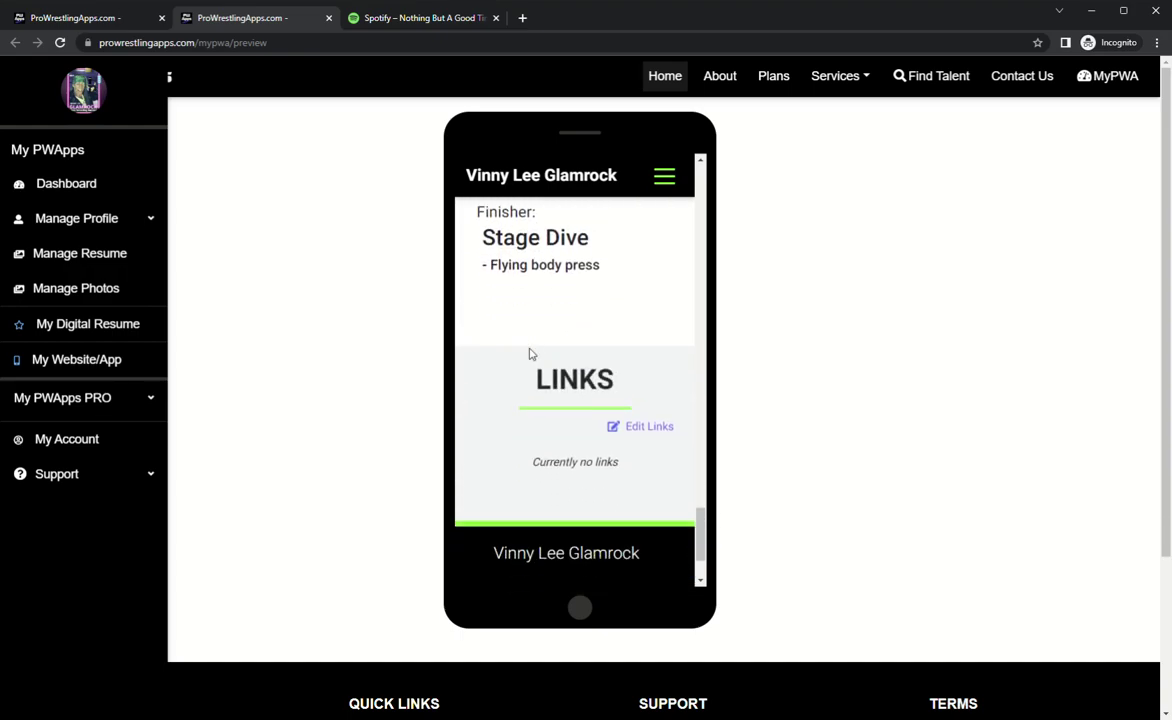
pyautogui.scroll(1, 531, 352)
pyautogui.scroll(6, 531, 352)
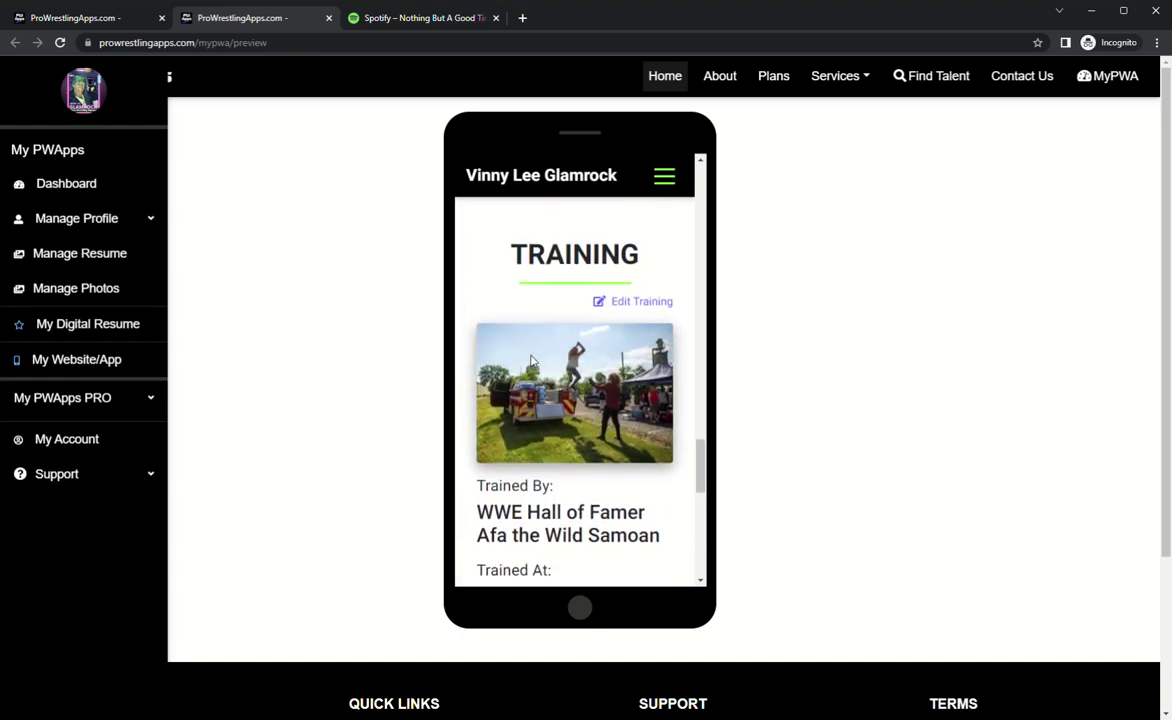
pyautogui.scroll(-6, 531, 367)
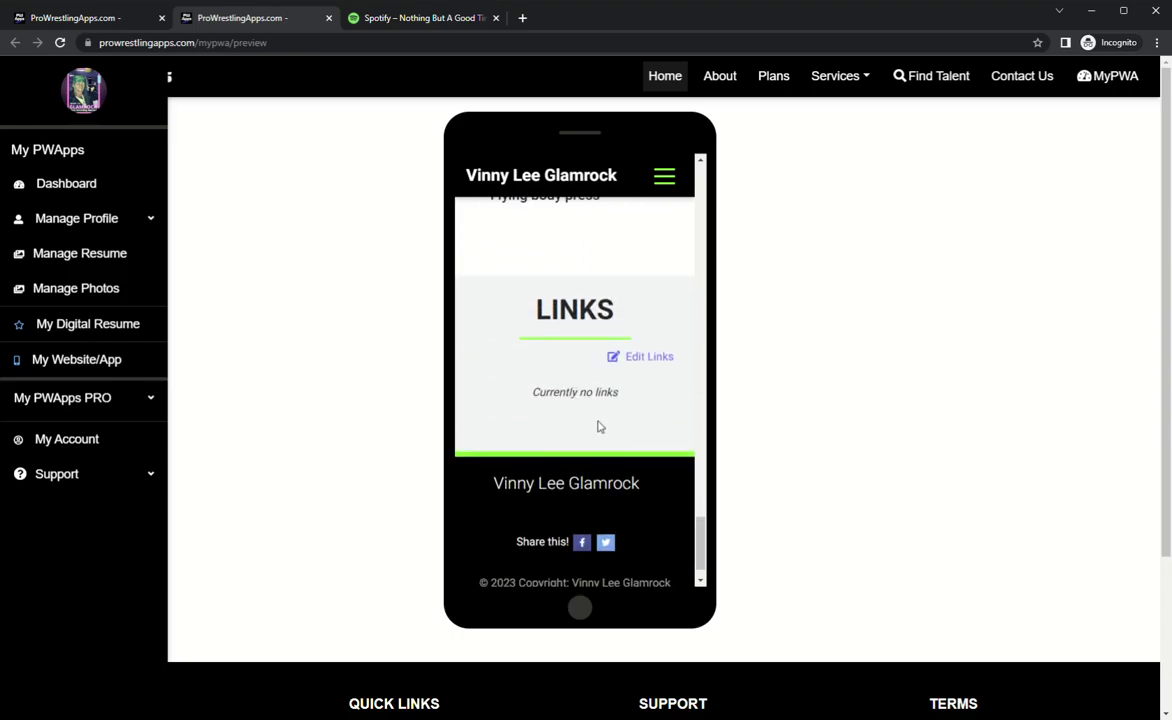